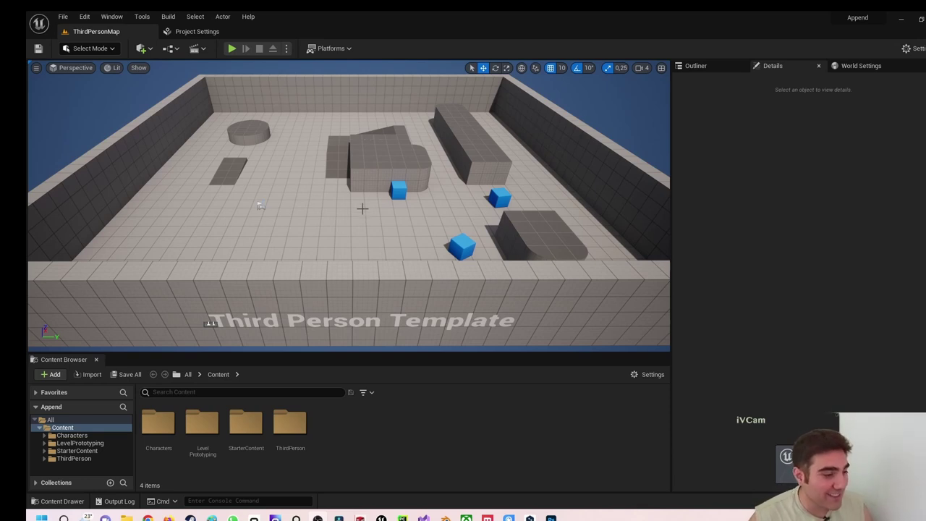
Open the ThirdPersonMap level blueprint from the Blueprints toolbar menu
right_click_drag(362, 208, 361, 209)
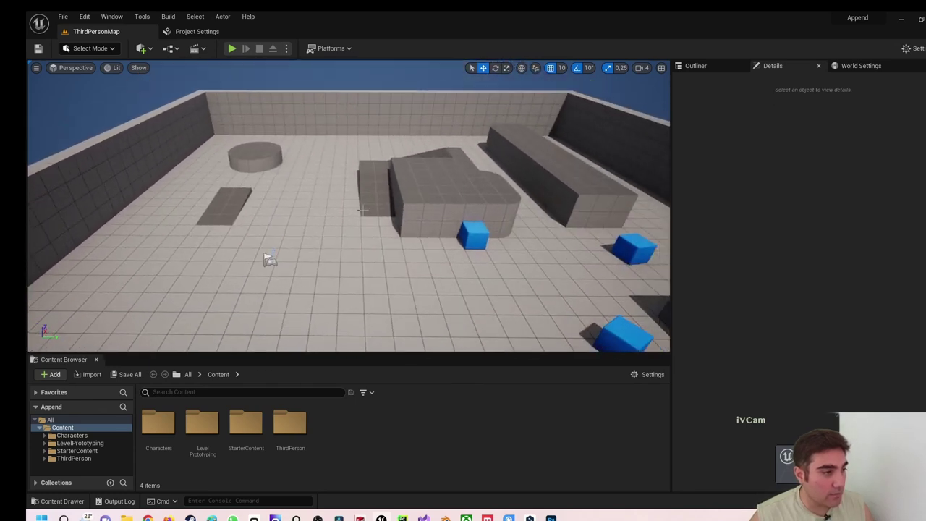
left_click(145, 48)
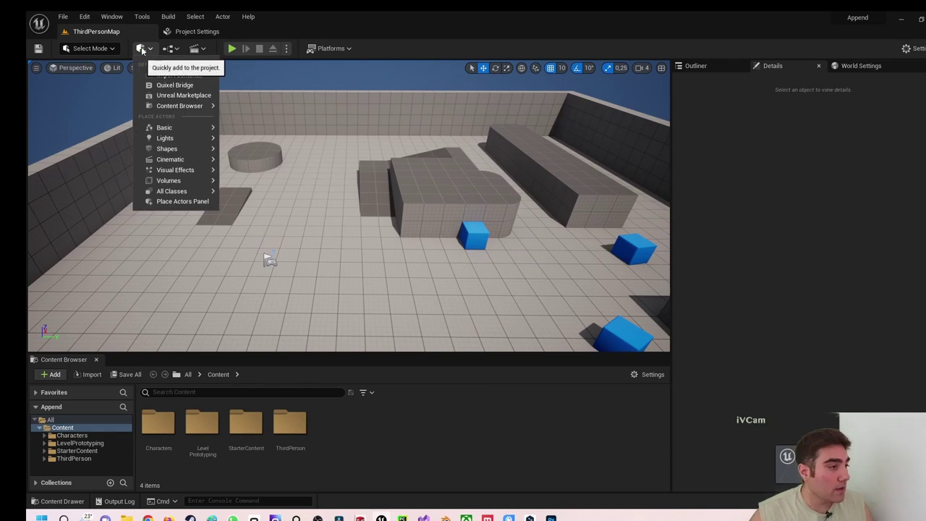
left_click(170, 48)
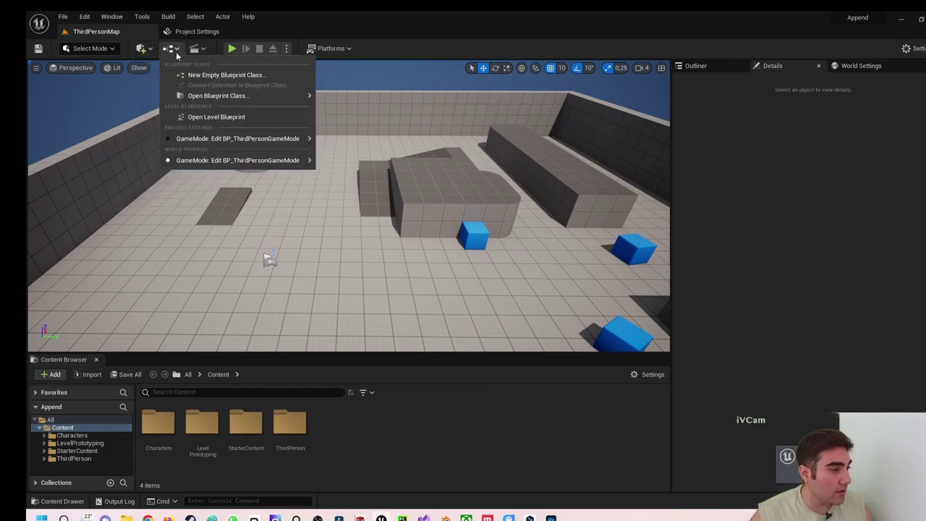
left_click(206, 116)
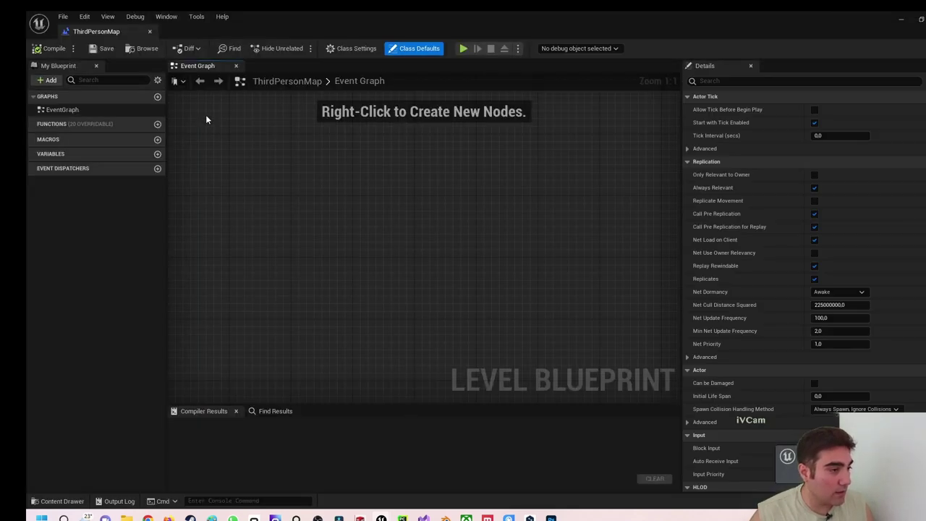
Add a level blueprint variable named Namen_fuer_Spieler under Variables
right_click_drag(345, 201, 380, 180)
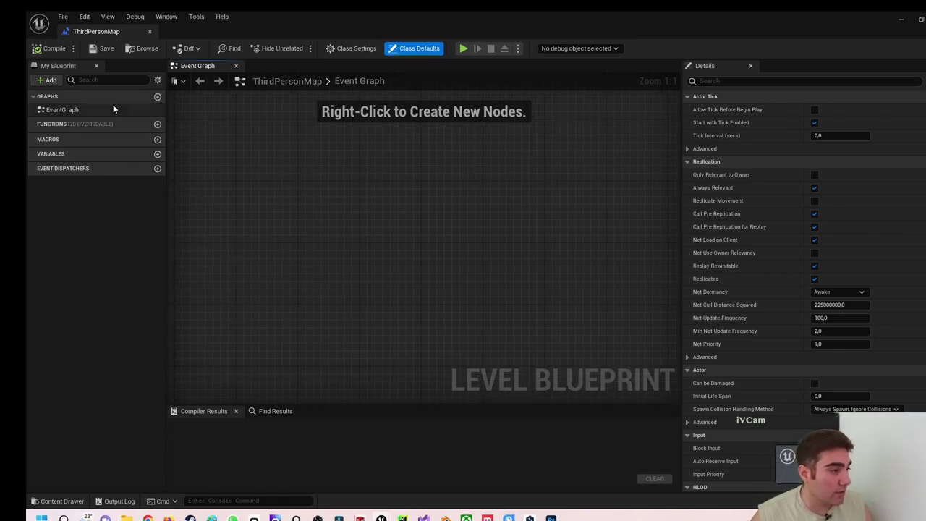
left_click(157, 154)
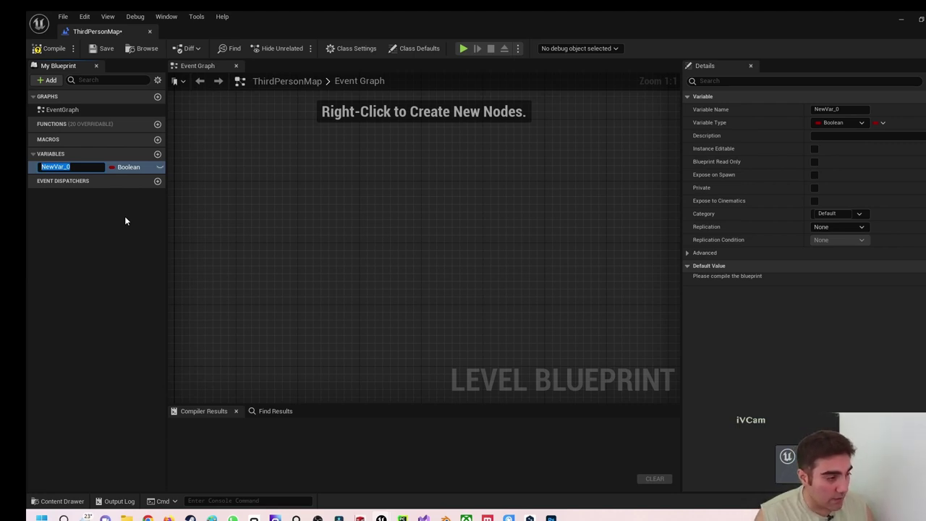
type("Na")
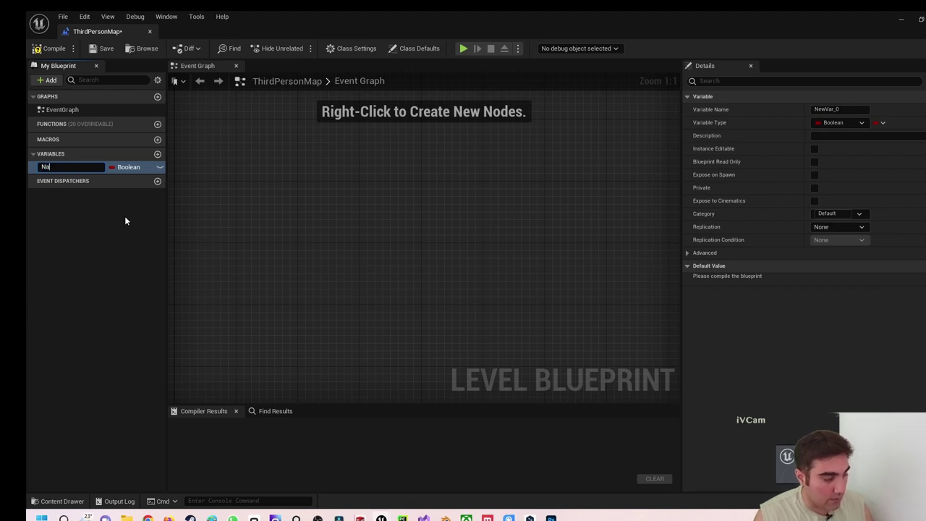
type("men_f")
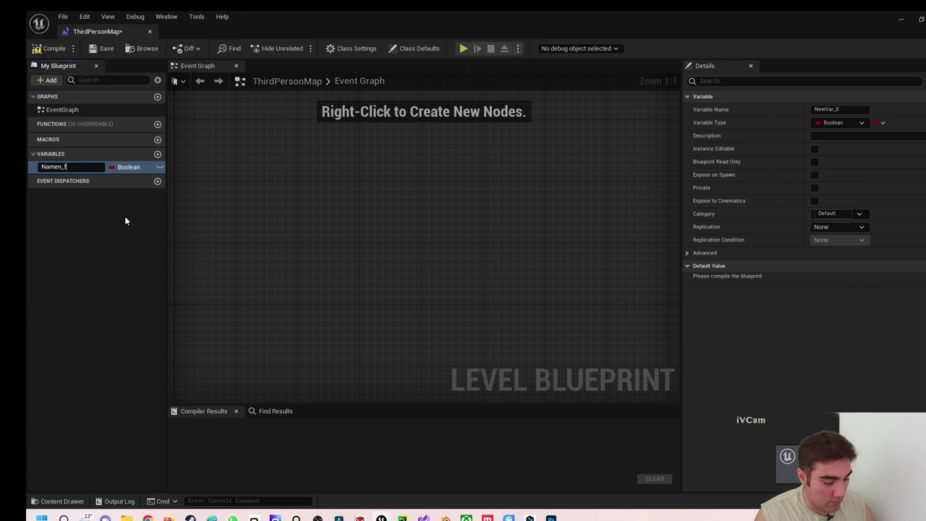
type("uer_Spiel")
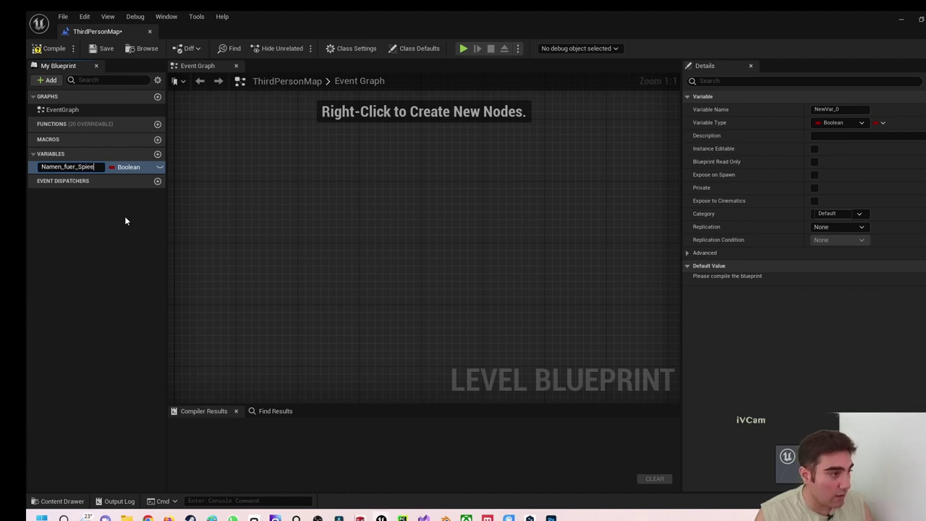
type("er")
key("Return")
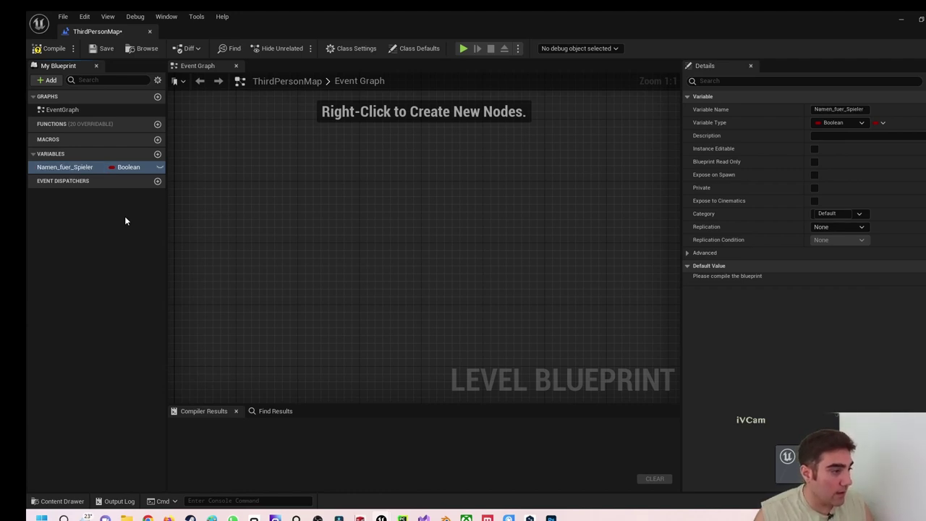
Change Namen_fuer_Spieler's type to String and compile the blueprint
left_click(128, 168)
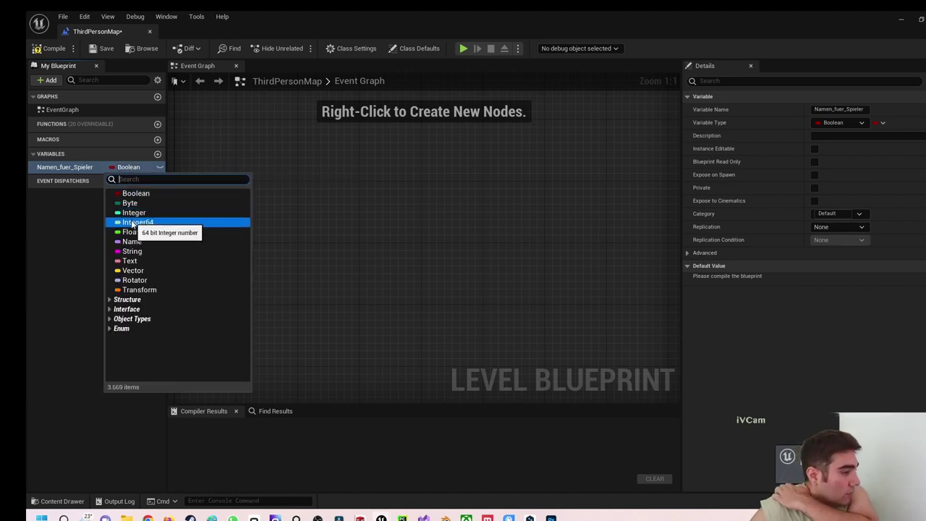
left_click(134, 251)
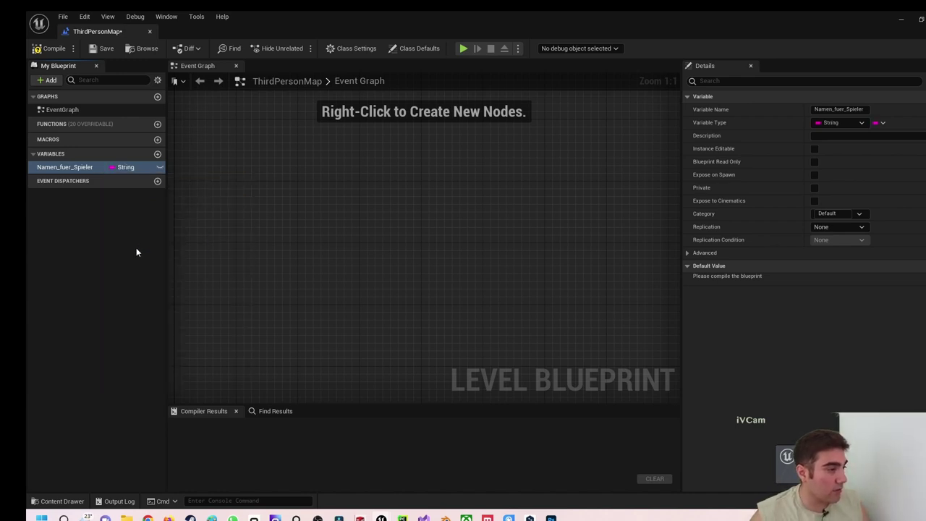
left_click(47, 48)
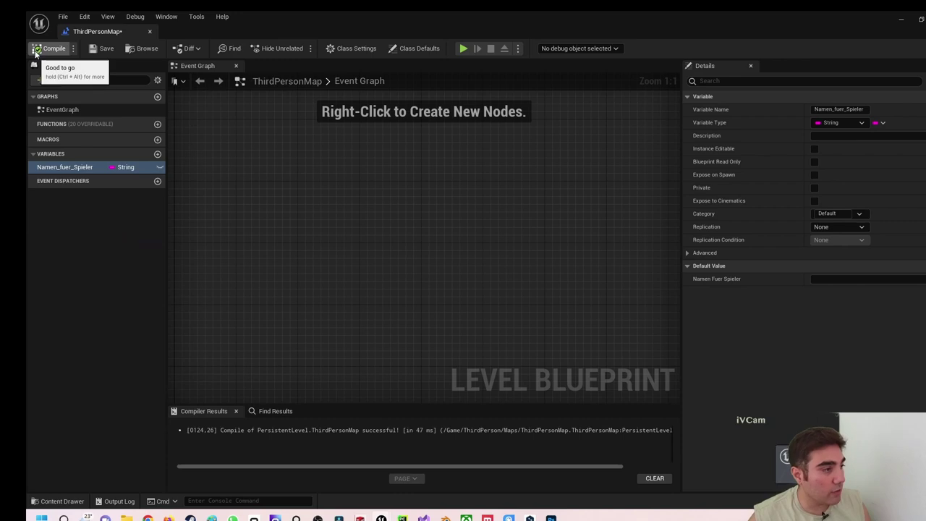
Enter a player's name as the variable's default value in Details
left_click(841, 278)
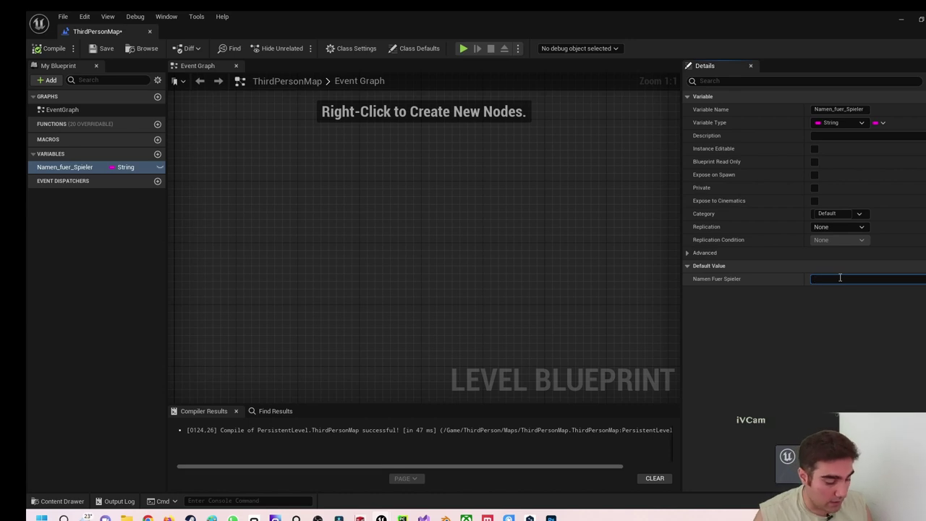
type("Fatih Genc")
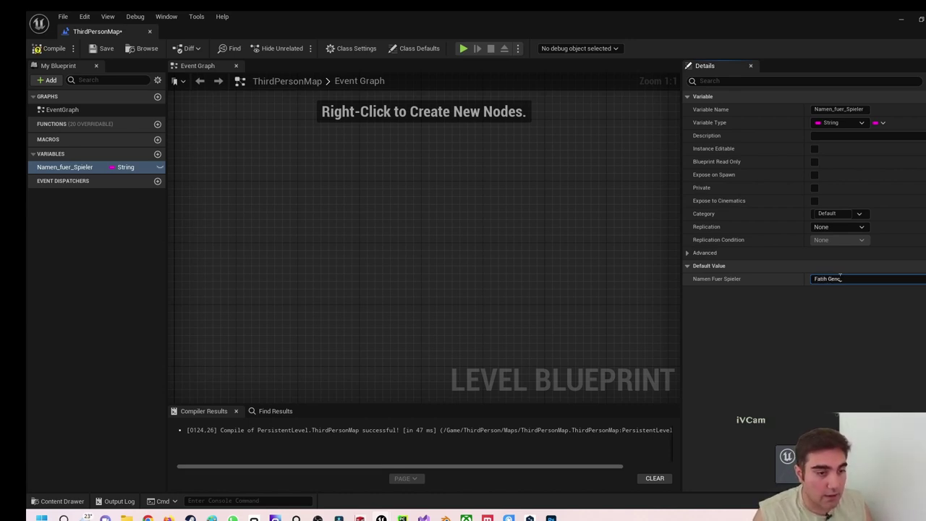
left_click(454, 210)
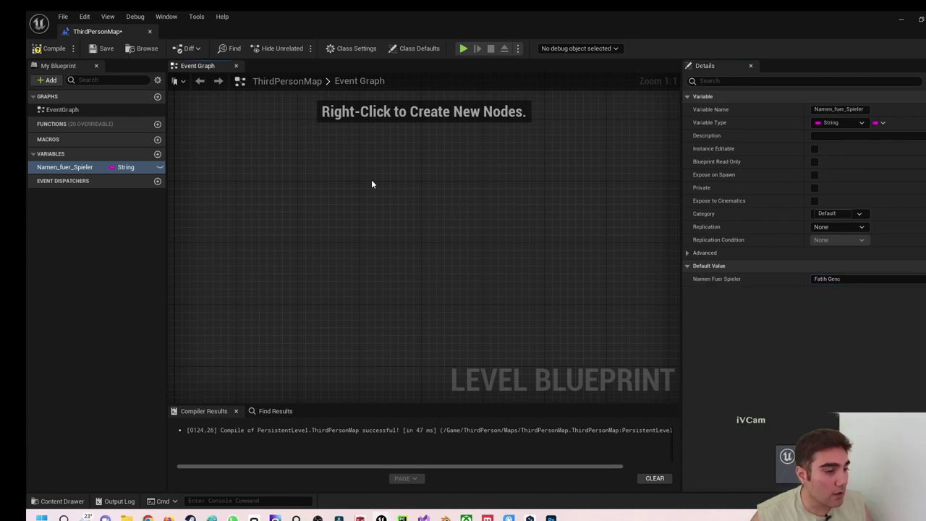
Add an Event BeginPlay node to the Event Graph
right_click(267, 159)
type("be")
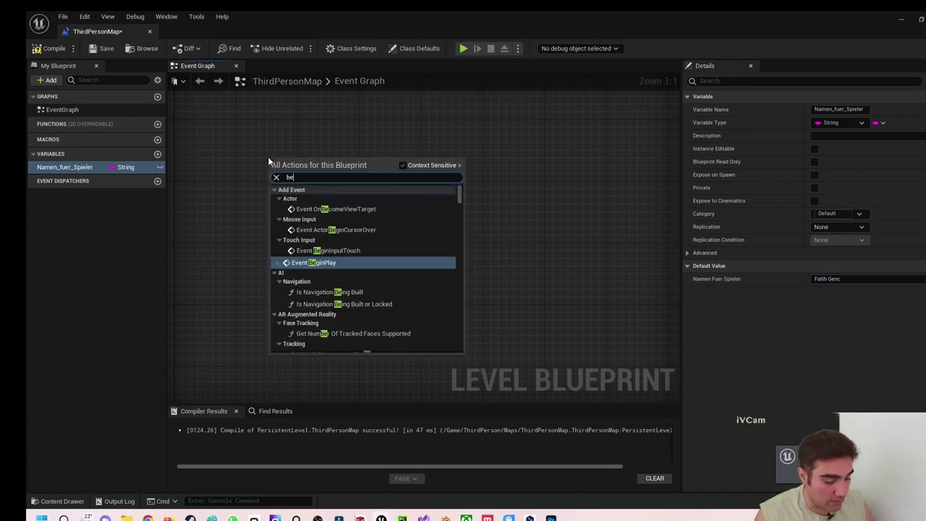
type("gin")
key("Return")
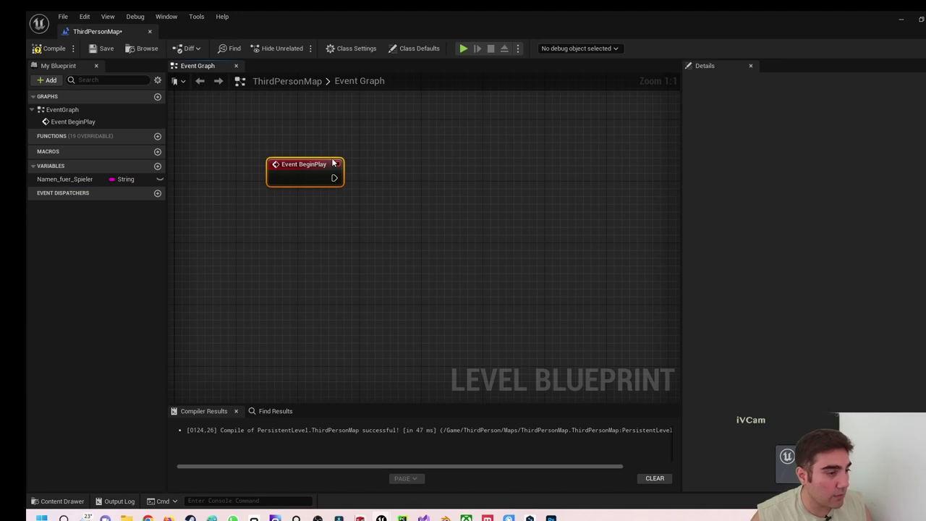
mouse_move(333, 164)
left_mouse_down()
mouse_move(267, 152)
mouse_move(370, 165)
left_mouse_up()
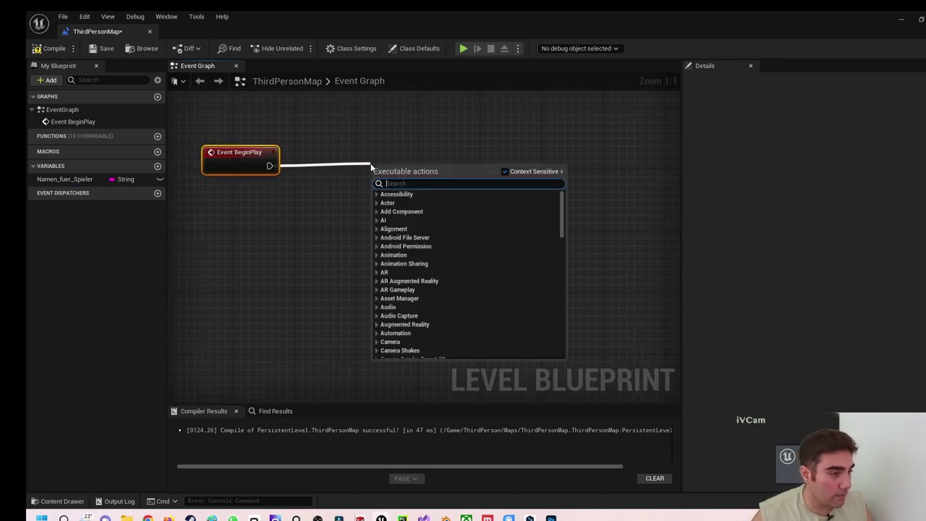
Attach a Print String node to BeginPlay's exec pin and arrange the nodes
type("print")
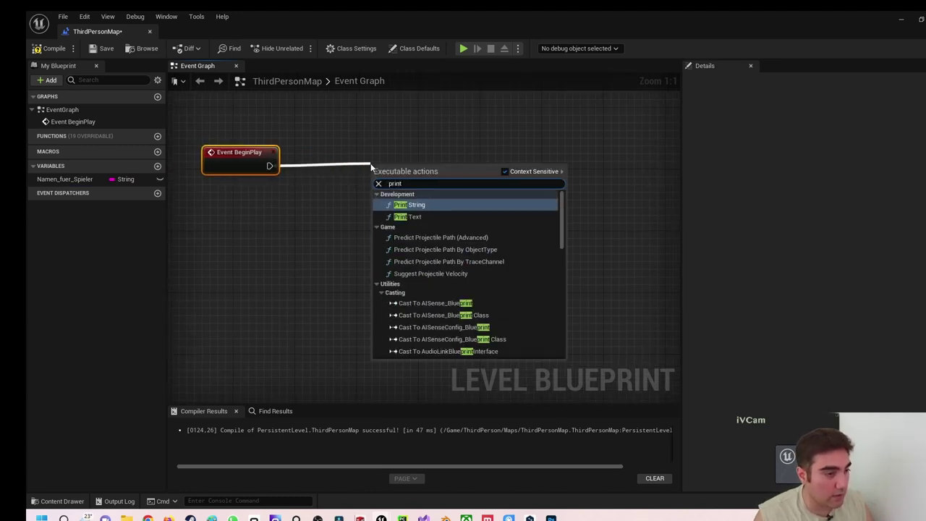
key("Return")
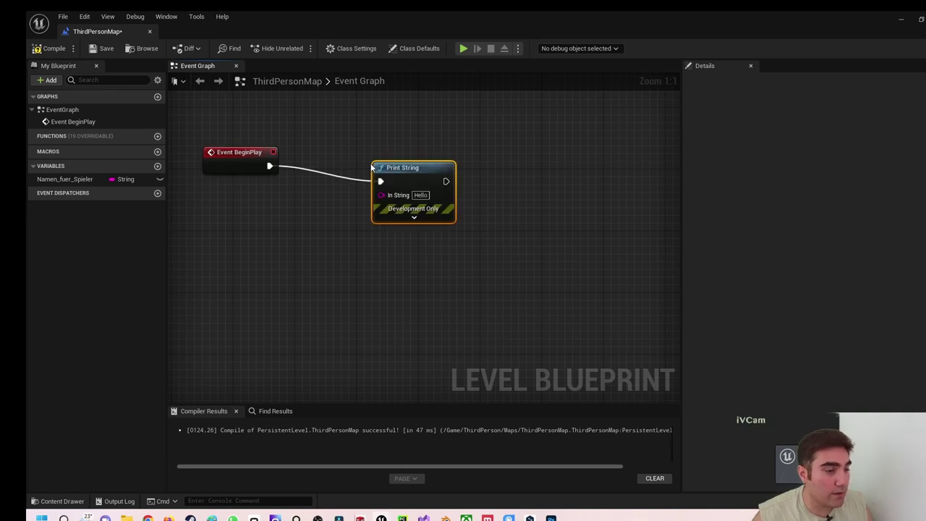
left_click_drag(401, 166, 464, 152)
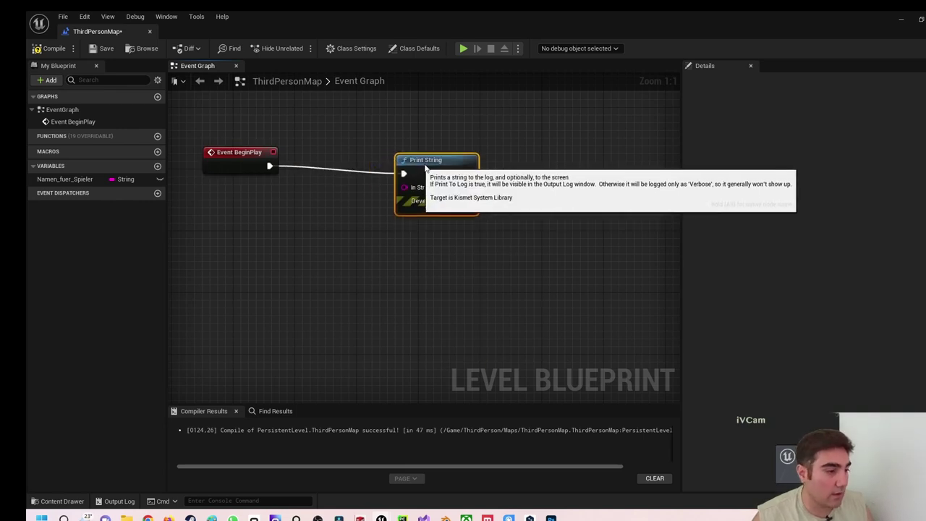
left_click(384, 236)
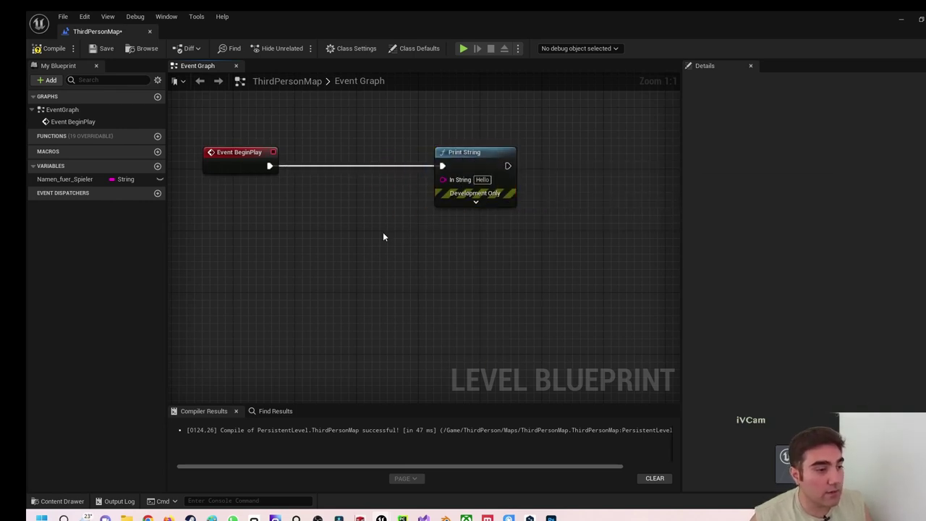
left_click(452, 167)
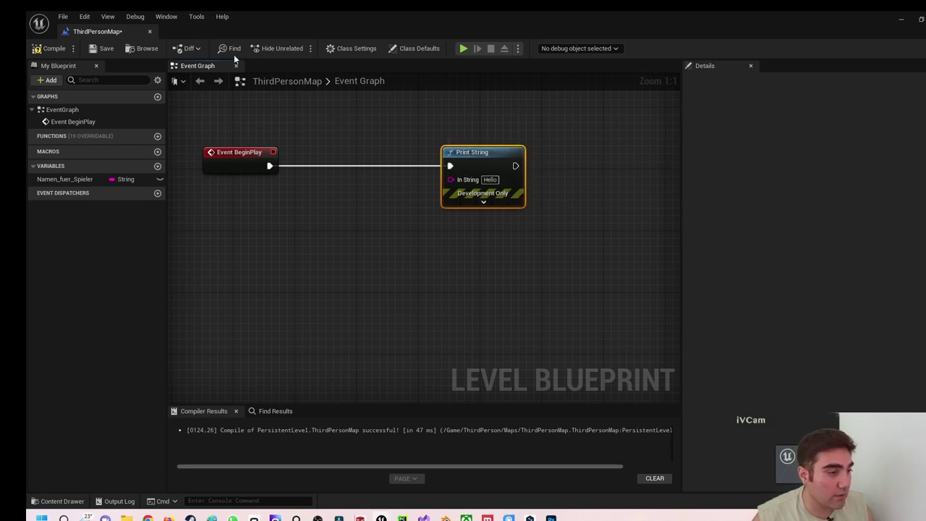
right_click_drag(343, 124, 392, 114)
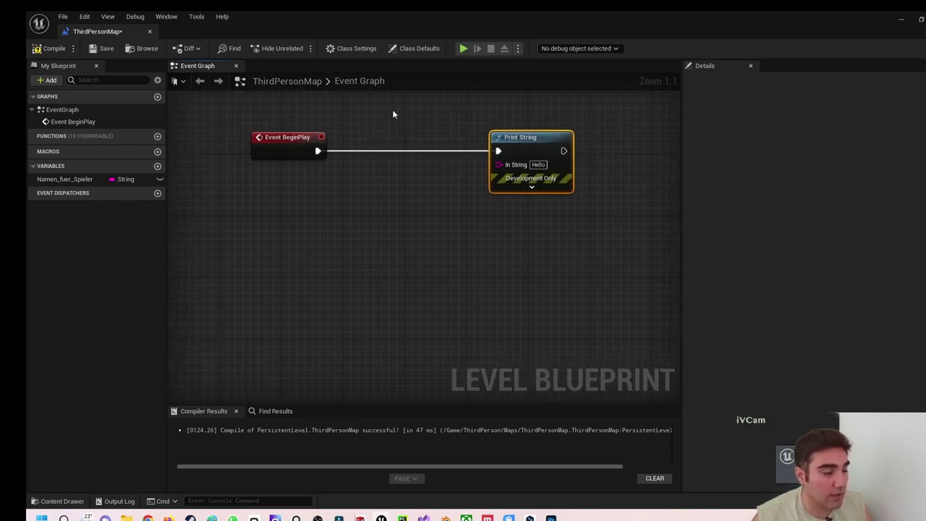
right_click_drag(367, 186, 384, 176)
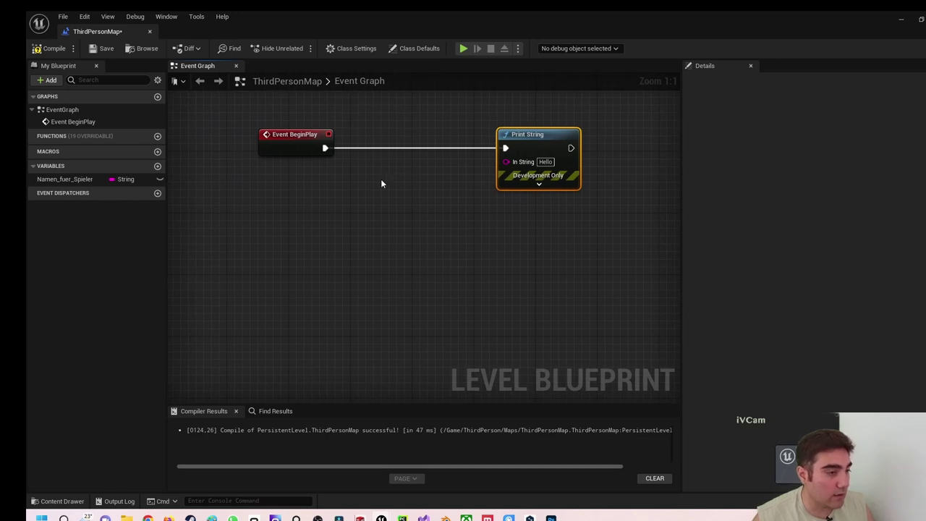
Place a Namen_fuer_Spieler getter and wire it into Print String's In String
right_click_drag(352, 188, 386, 177)
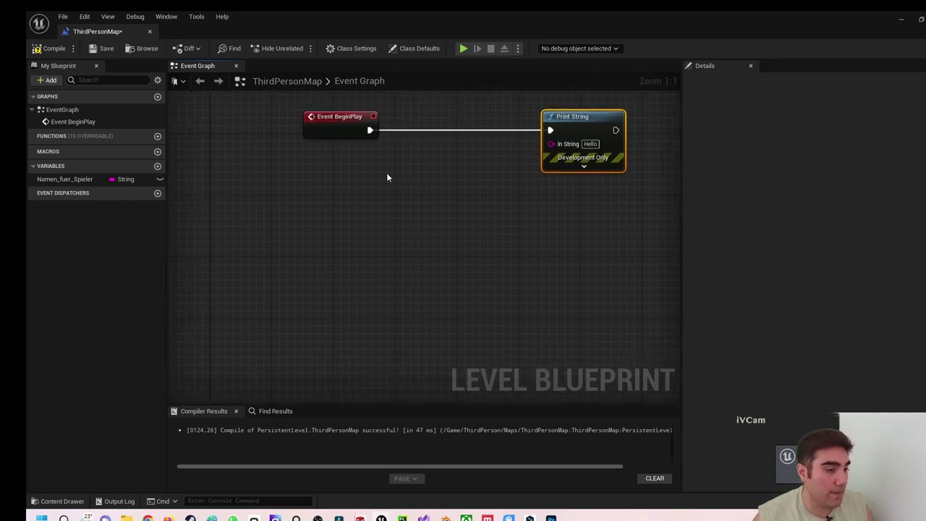
left_click_drag(113, 180, 323, 166)
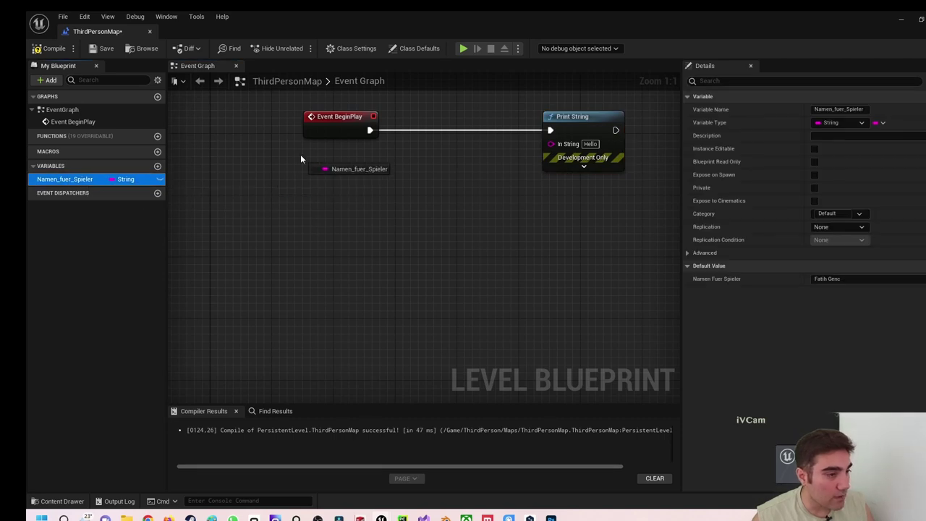
left_click(333, 177)
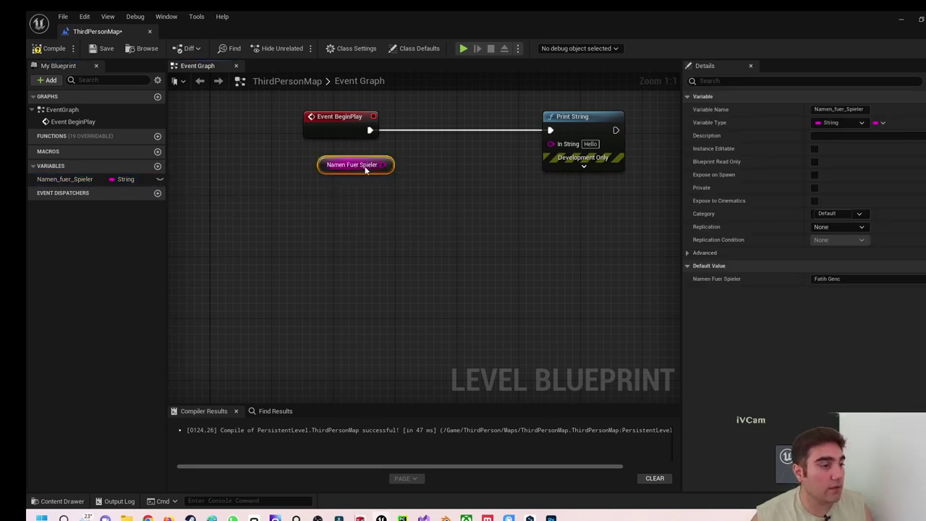
left_click_drag(384, 165, 551, 143)
left_click(479, 192)
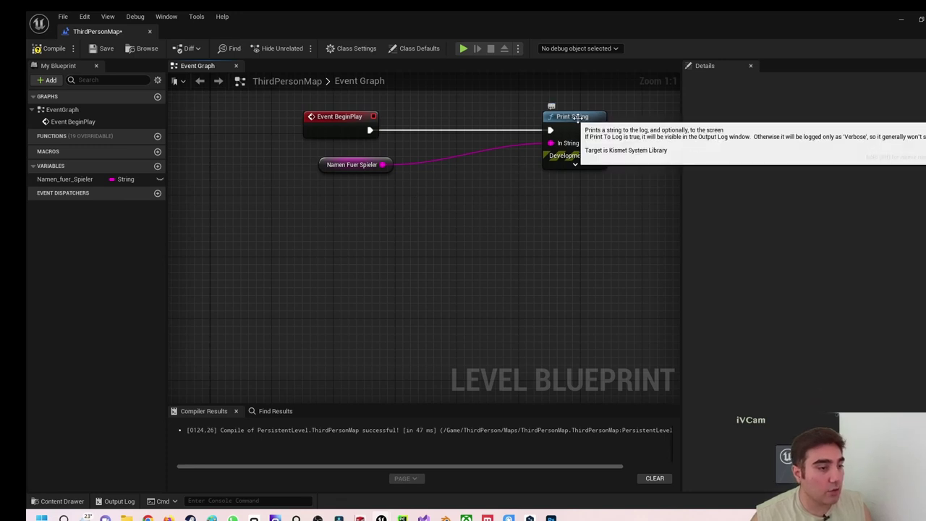
left_click_drag(582, 117, 496, 116)
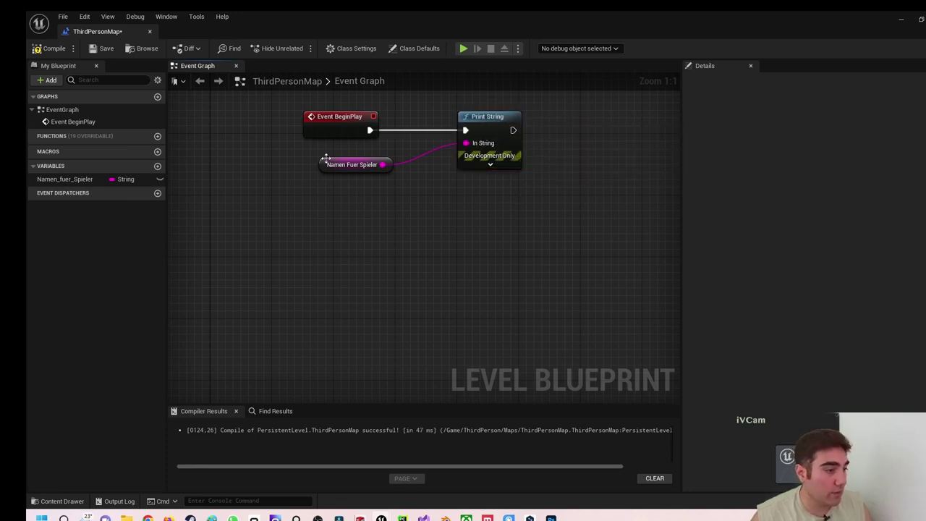
left_click_drag(326, 163, 326, 155)
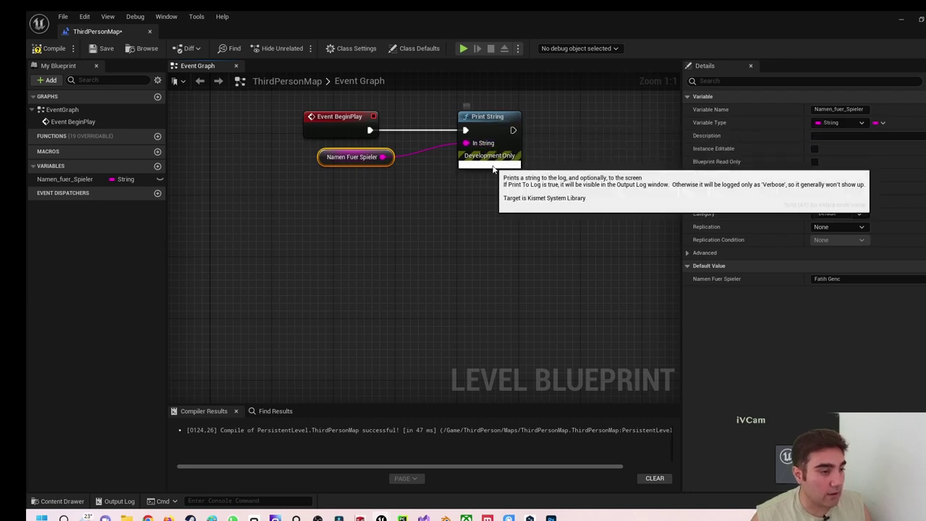
Expand Print String's advanced pins, shift it right, and break the In String wire
left_click(490, 164)
left_click_drag(484, 116, 539, 117)
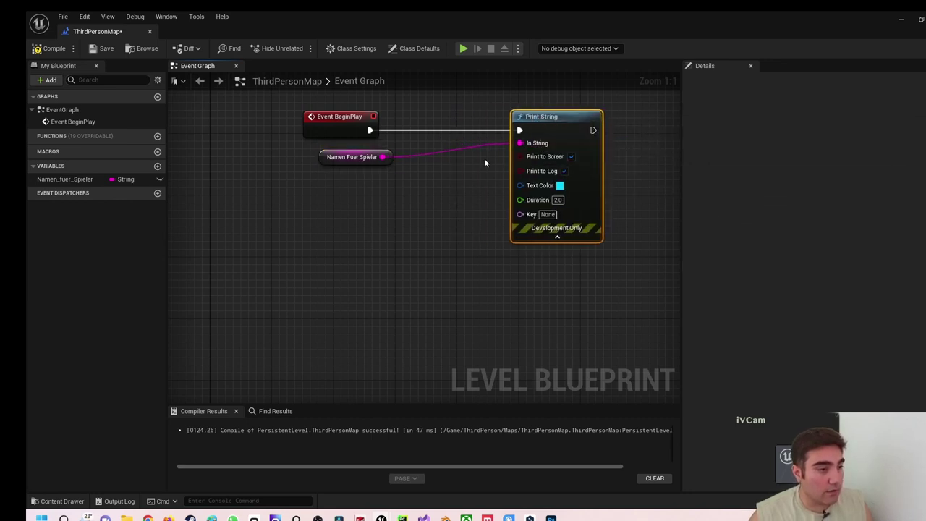
left_click(492, 161)
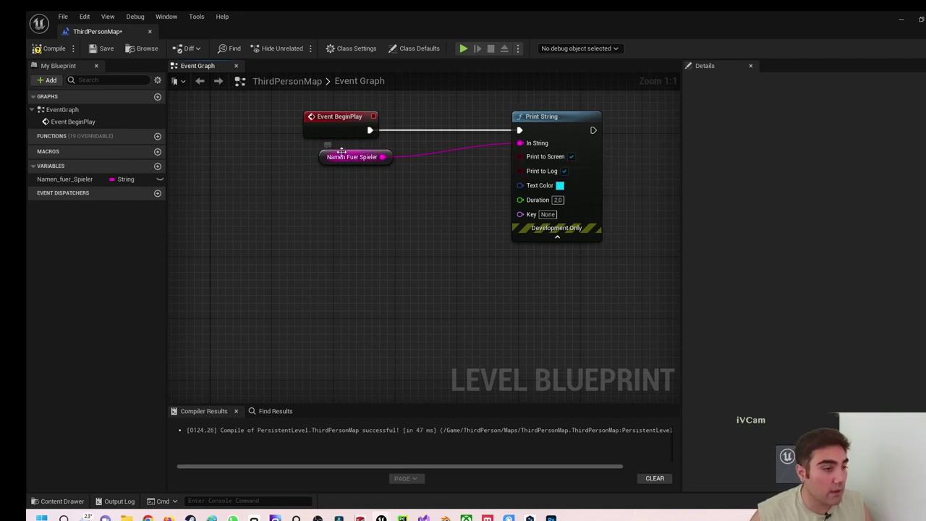
left_click(319, 155)
left_click(409, 186)
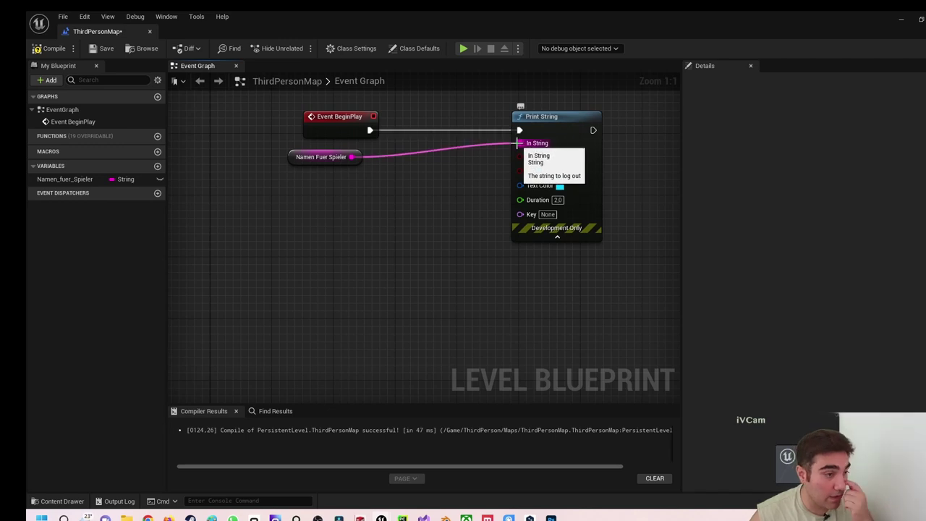
left_click_drag(555, 114, 586, 114)
left_click(412, 183)
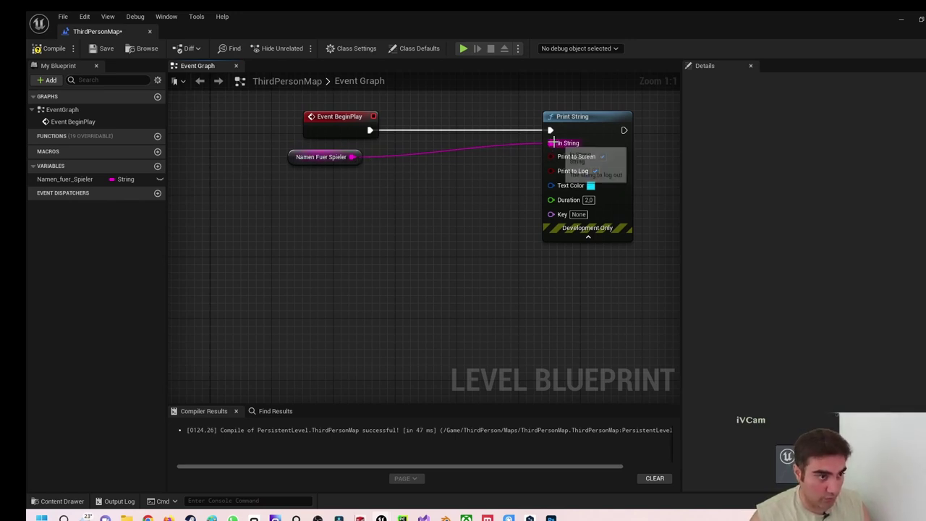
left_click(553, 142, "alt")
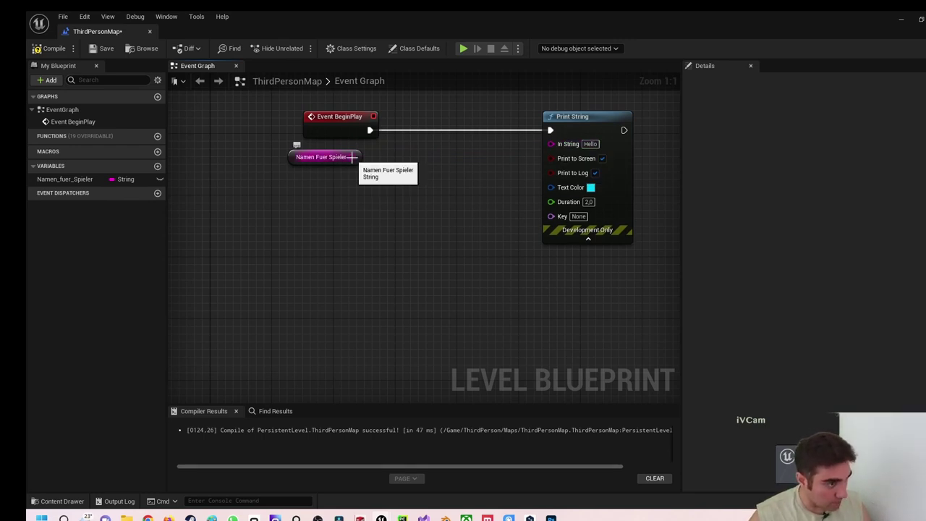
Try then delete an Append node, rewire the name directly into In String, and compile
left_click_drag(351, 157, 400, 175)
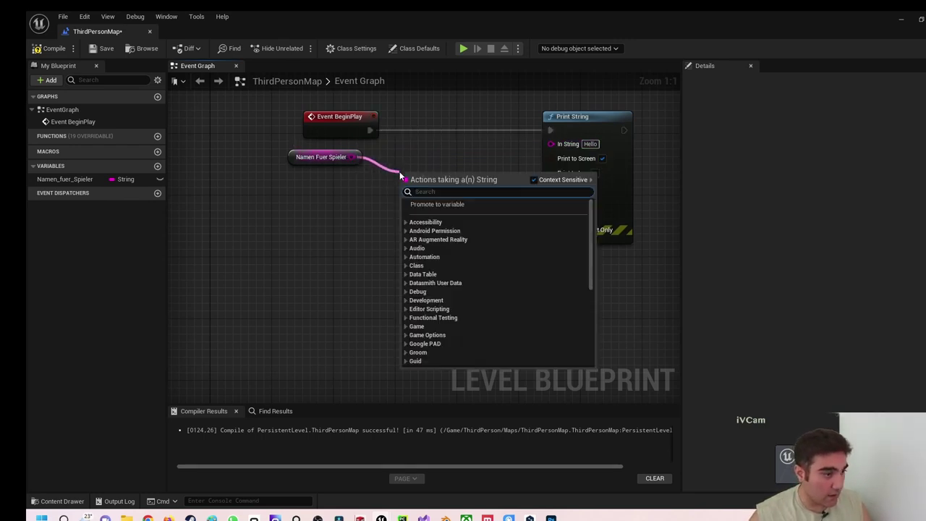
type("app")
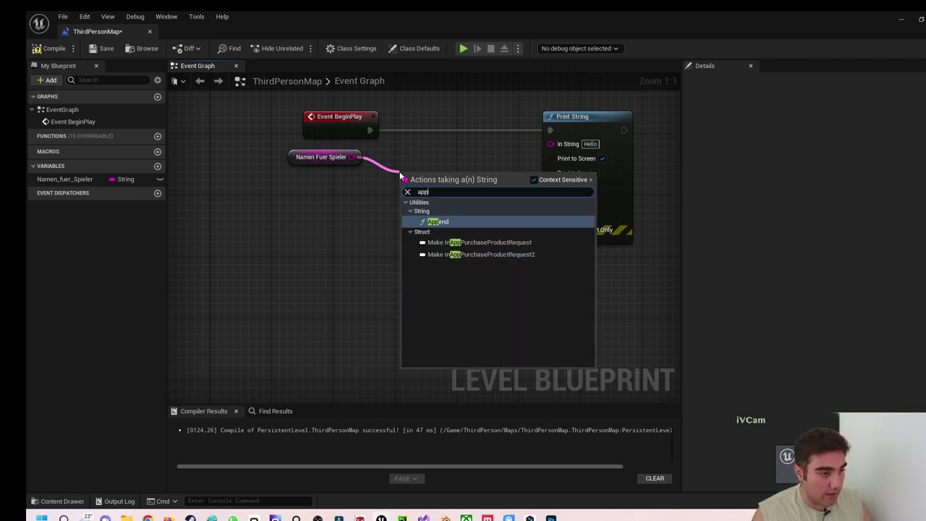
type("end")
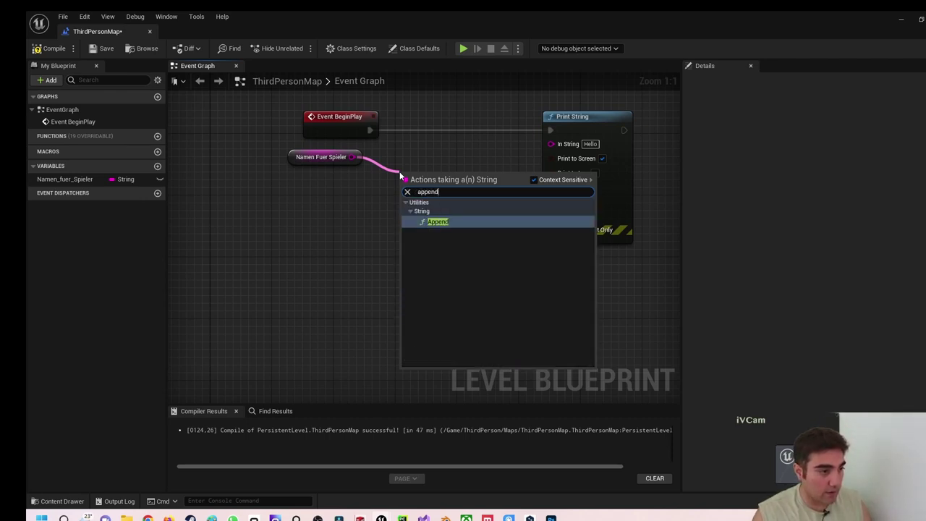
key("Return")
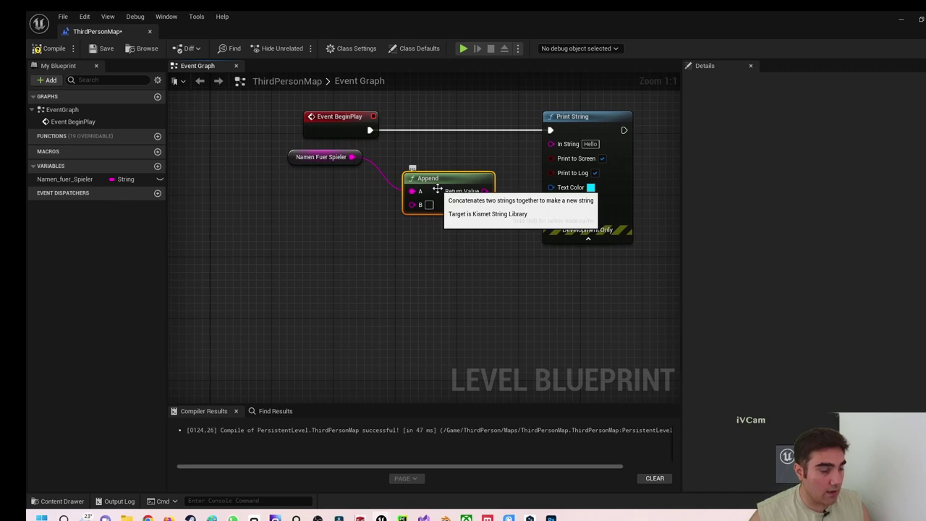
key("Delete")
left_click_drag(352, 156, 550, 143)
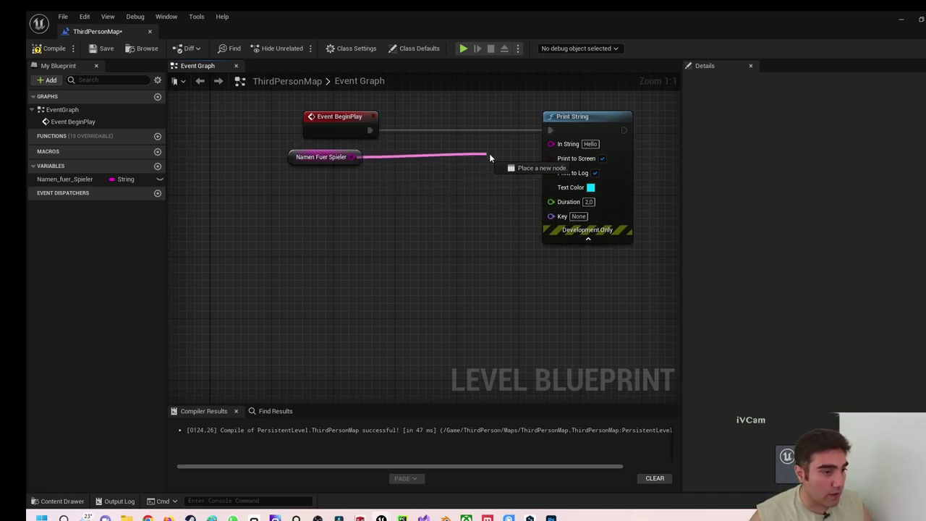
left_click(48, 49)
Test-play the level in a New Editor Window, then close the preview
left_click(517, 49)
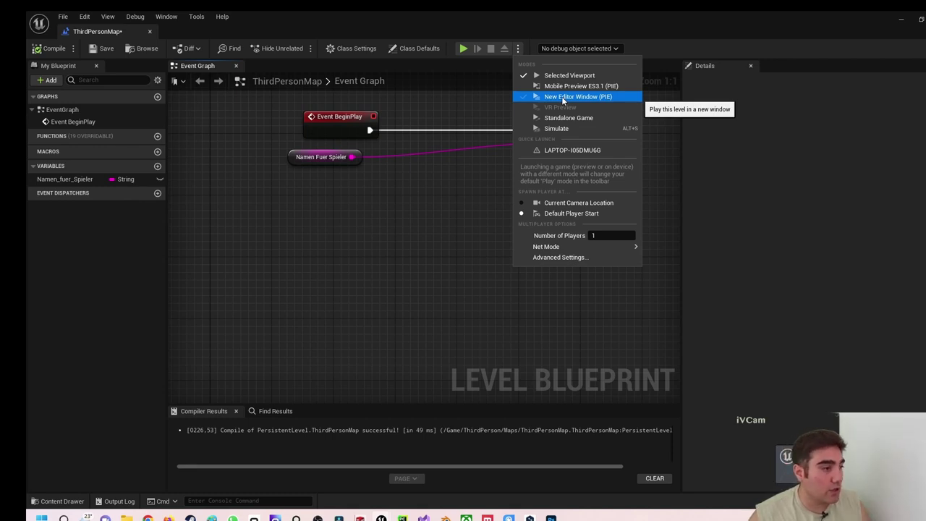
left_click(561, 97)
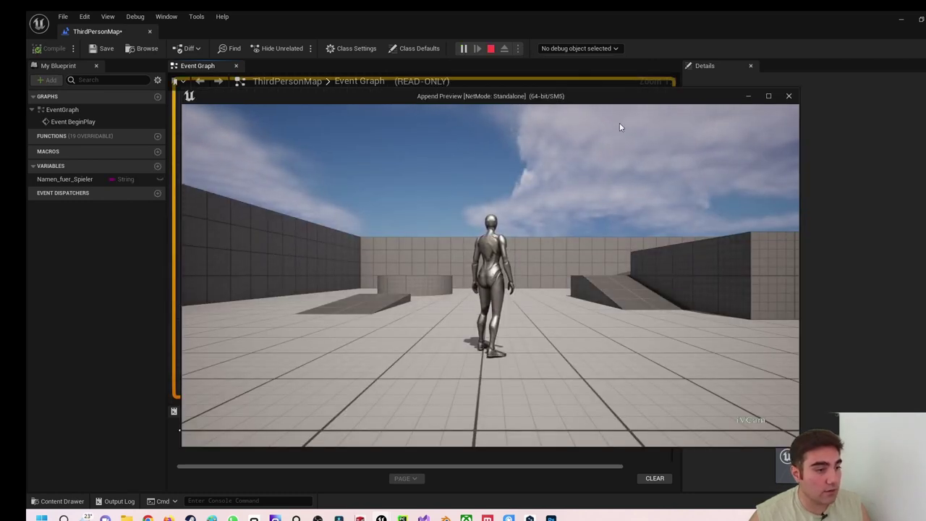
left_click(789, 96)
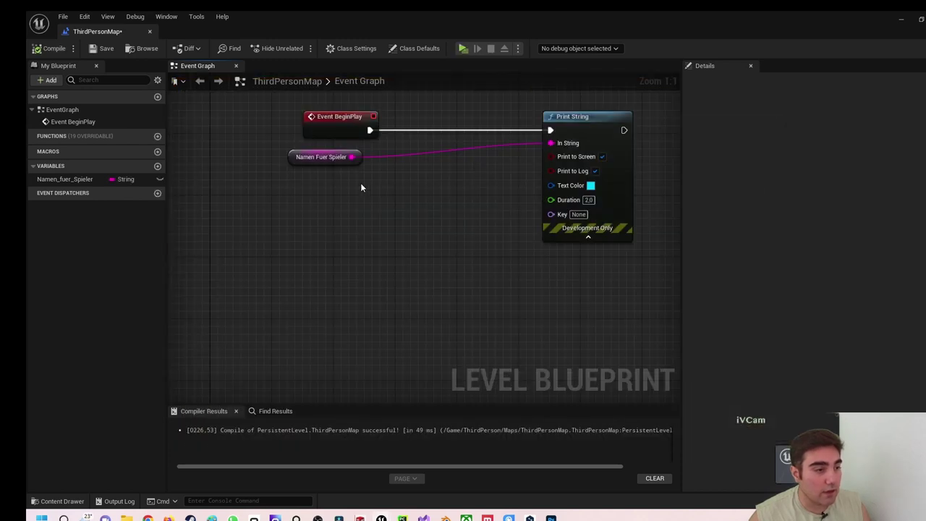
Nudge the nodes apart and break the name variable's link to In String
left_click_drag(294, 159, 307, 164)
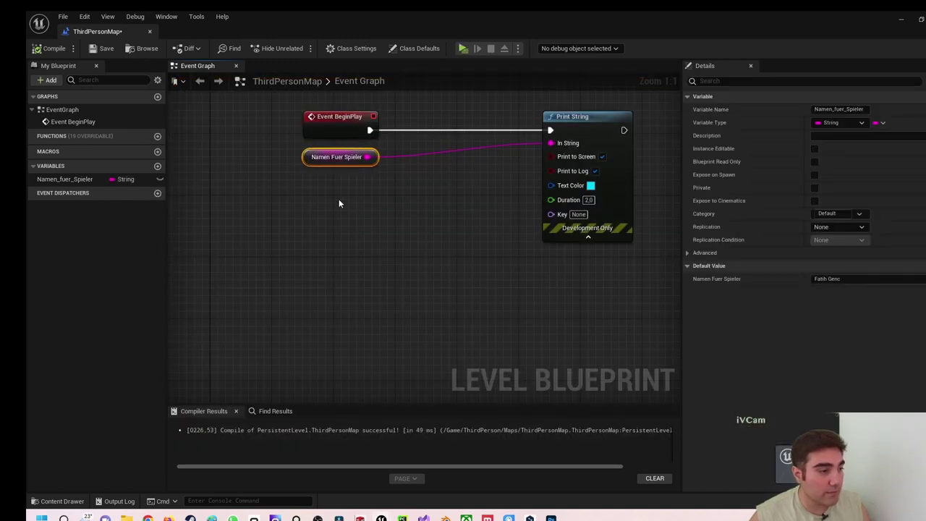
left_click(390, 228)
left_click_drag(578, 116, 594, 117)
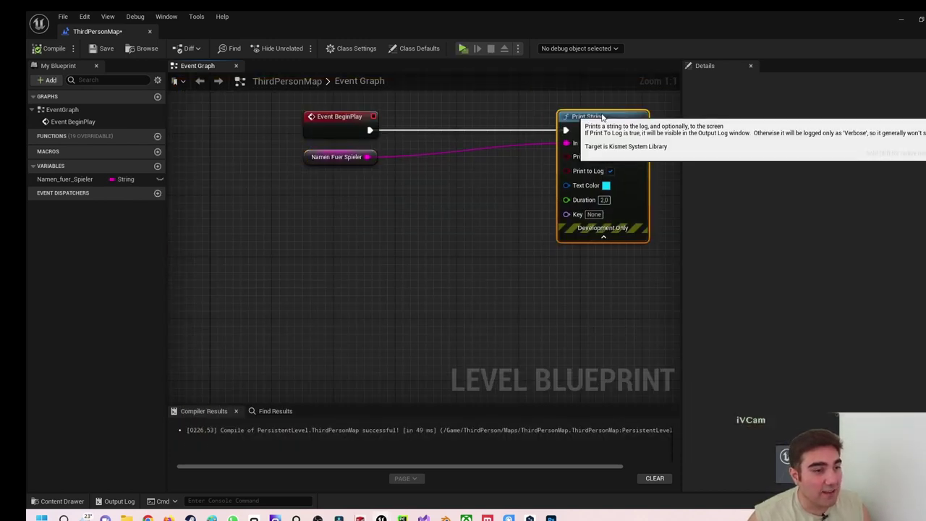
left_click(366, 157, "alt")
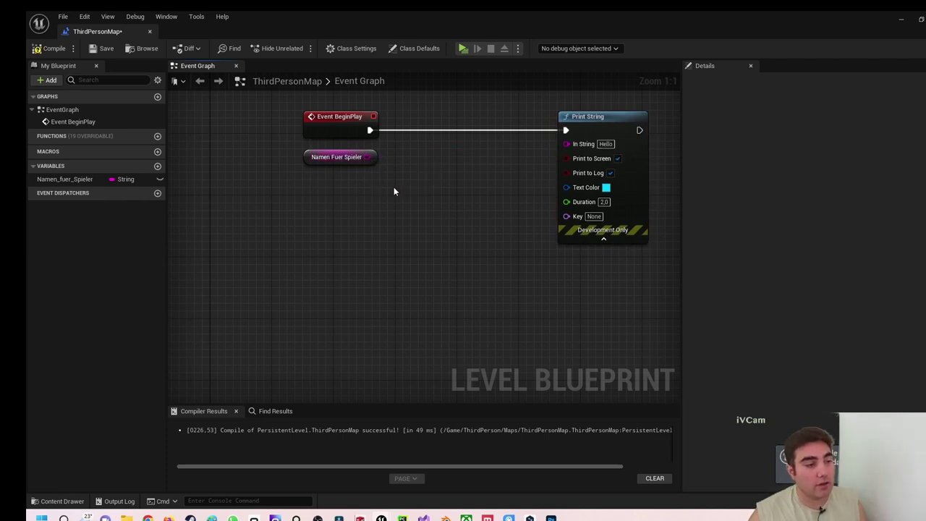
Set the variable's default value to 'Name:', wire it into In String, and compile
left_click(320, 158)
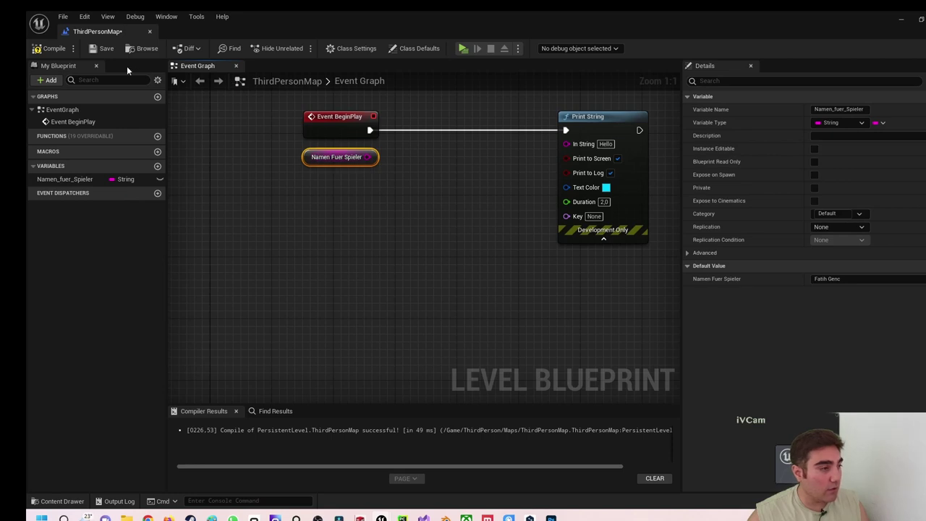
left_click(45, 49)
left_click(841, 278)
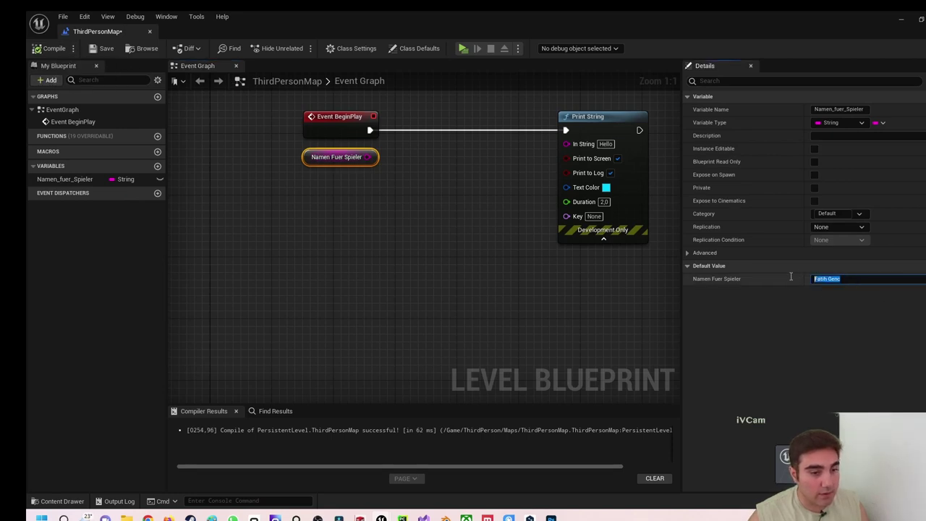
type("Name:")
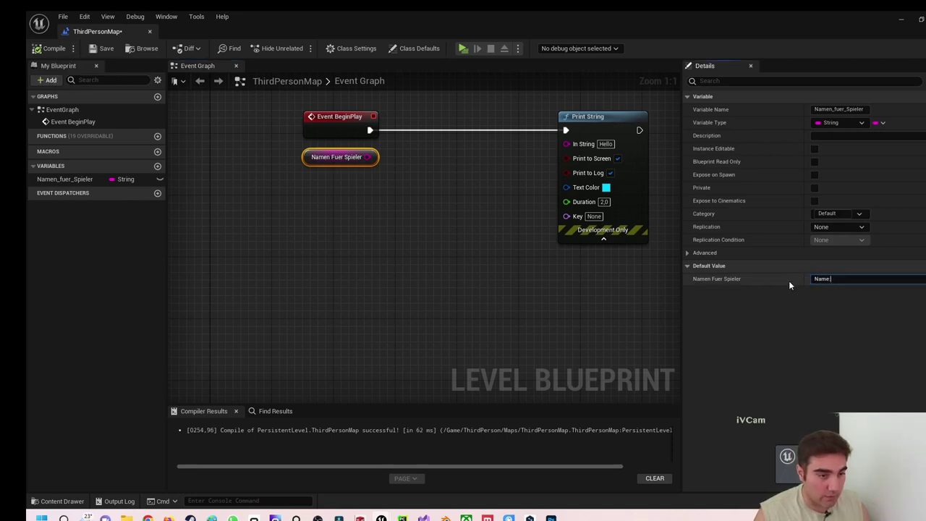
key("Return")
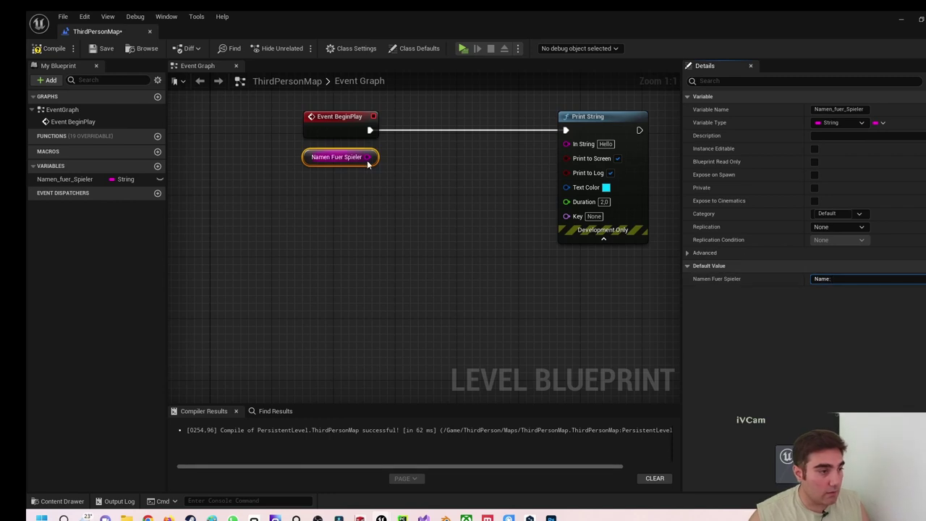
left_click_drag(368, 157, 567, 143)
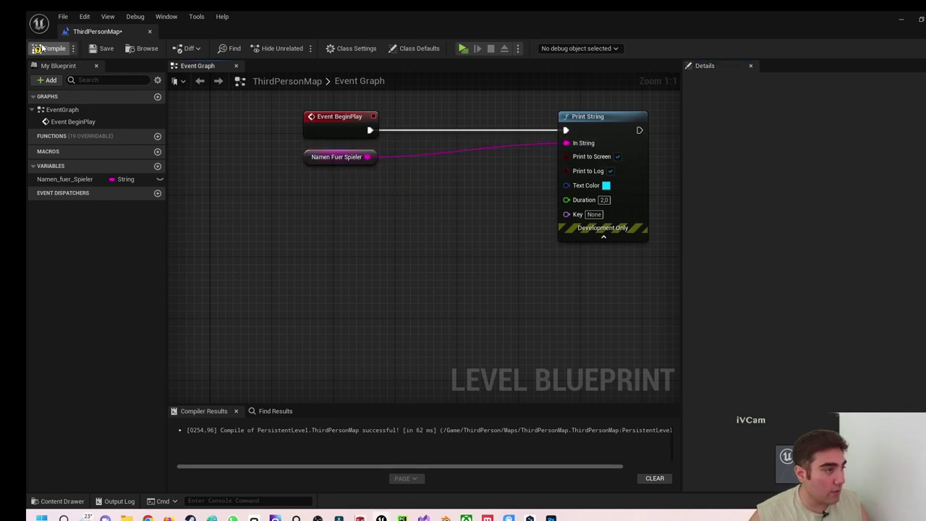
left_click(49, 48)
left_click(464, 48)
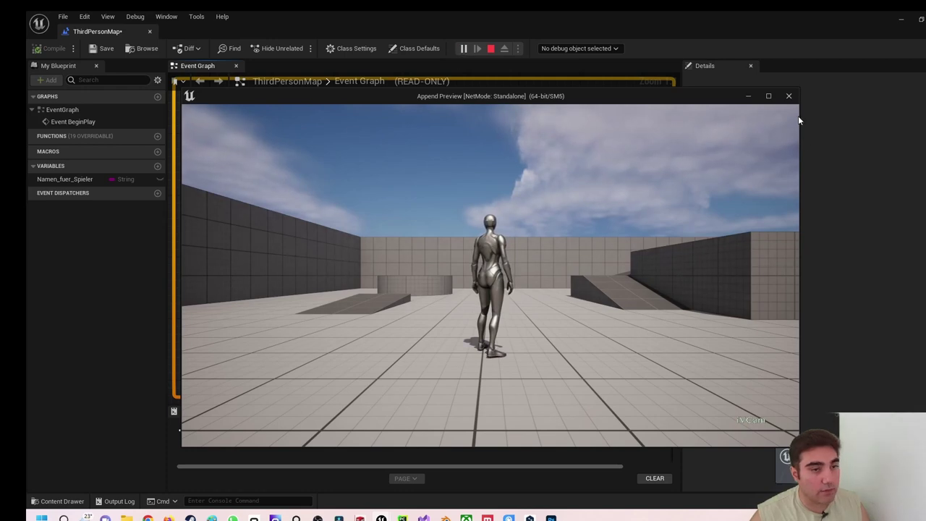
left_click(788, 95)
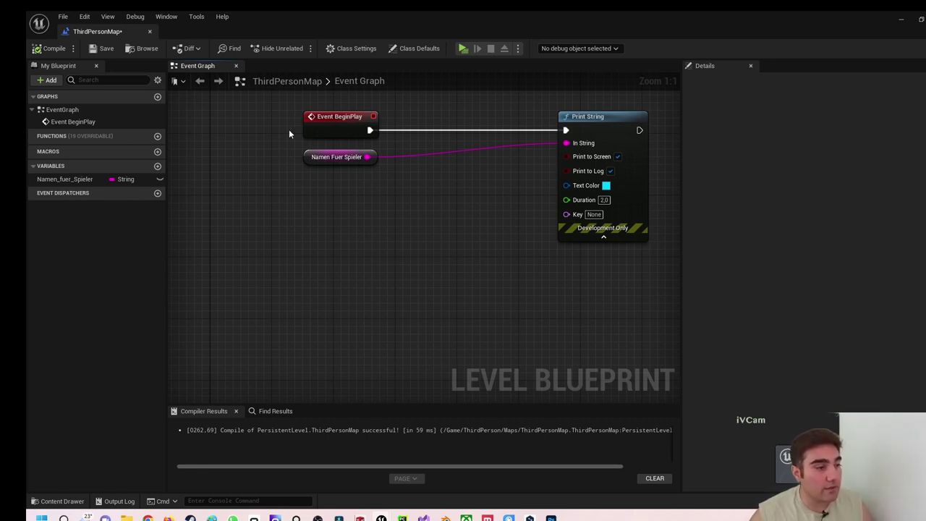
Add an Append node with the name variable wired into its A input
left_click_drag(389, 181, 404, 178)
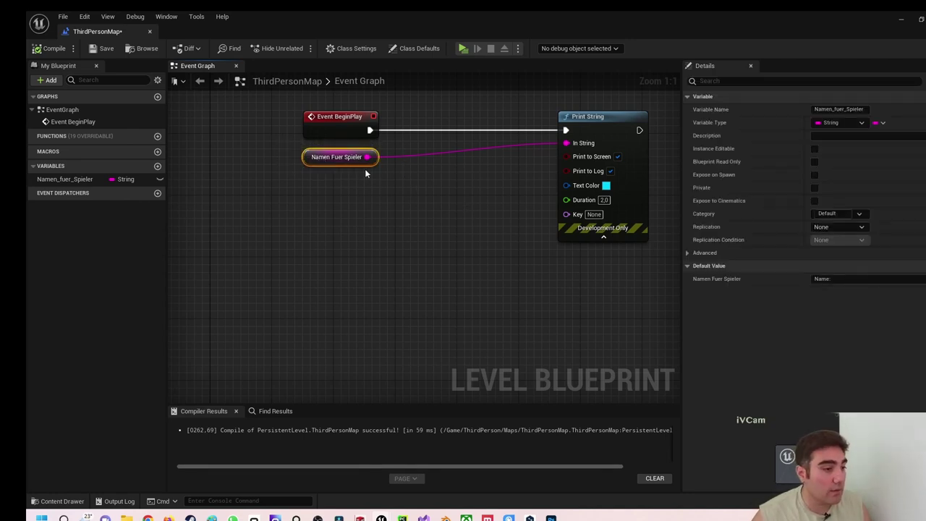
left_click_drag(365, 156, 410, 196)
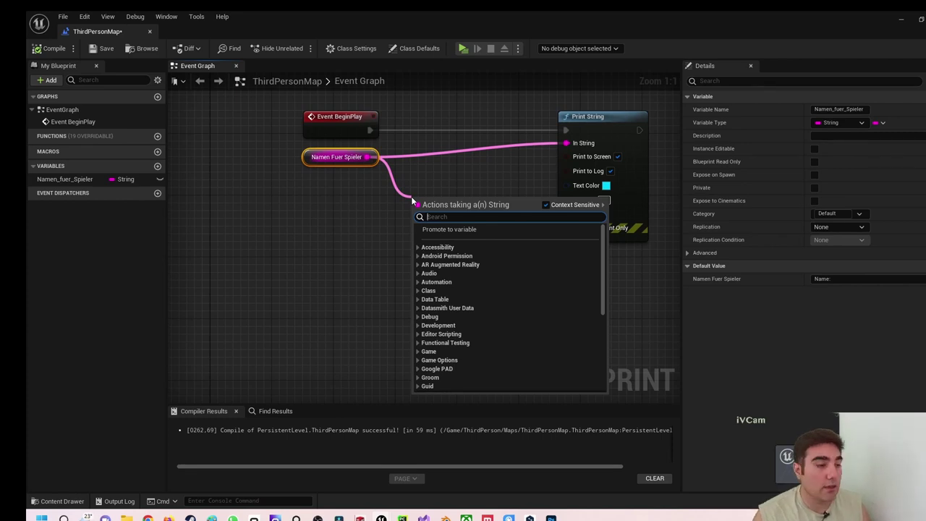
type("ap")
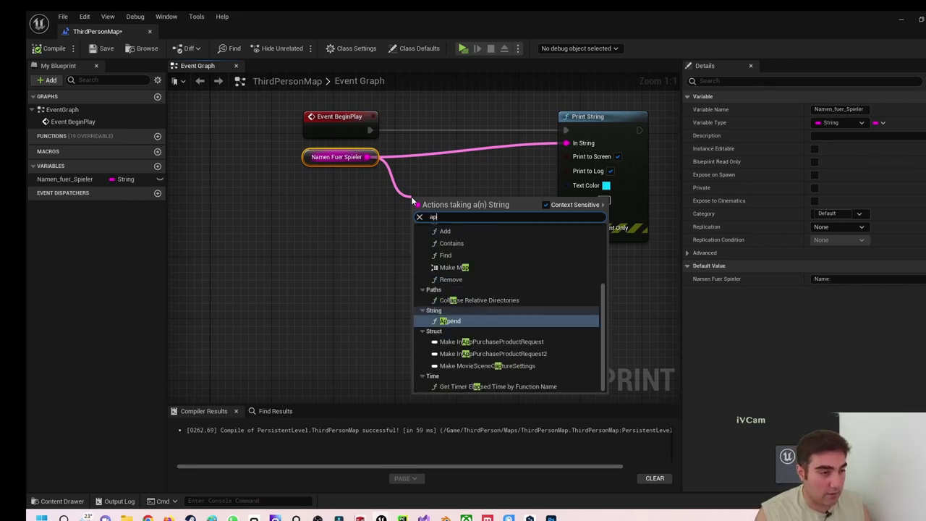
type("pend")
key("Return")
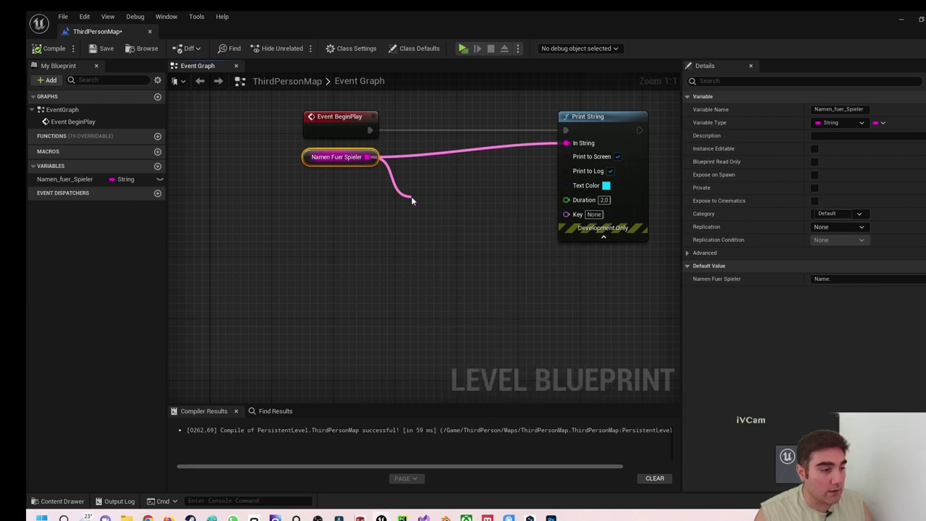
left_click_drag(427, 206, 412, 175)
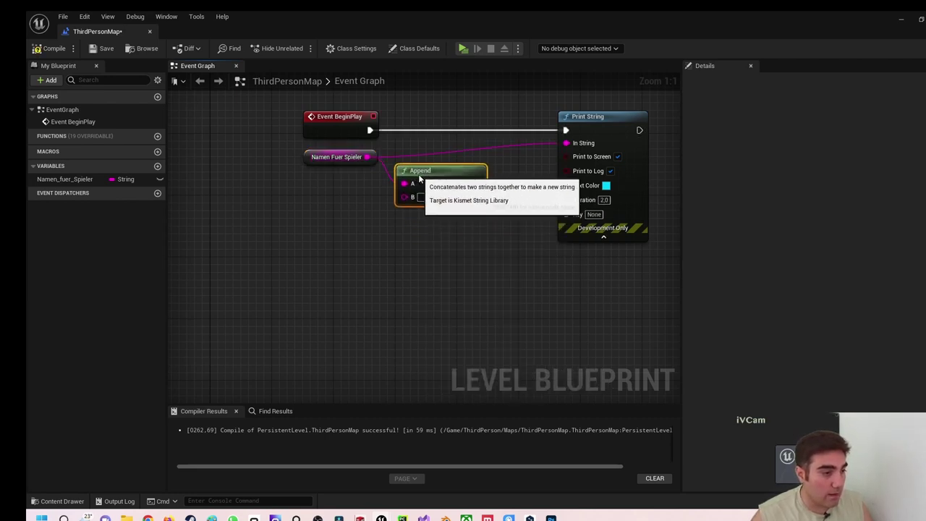
Break Print String's In String wire and pull a connection from Append's B pin
left_click(566, 143, "alt")
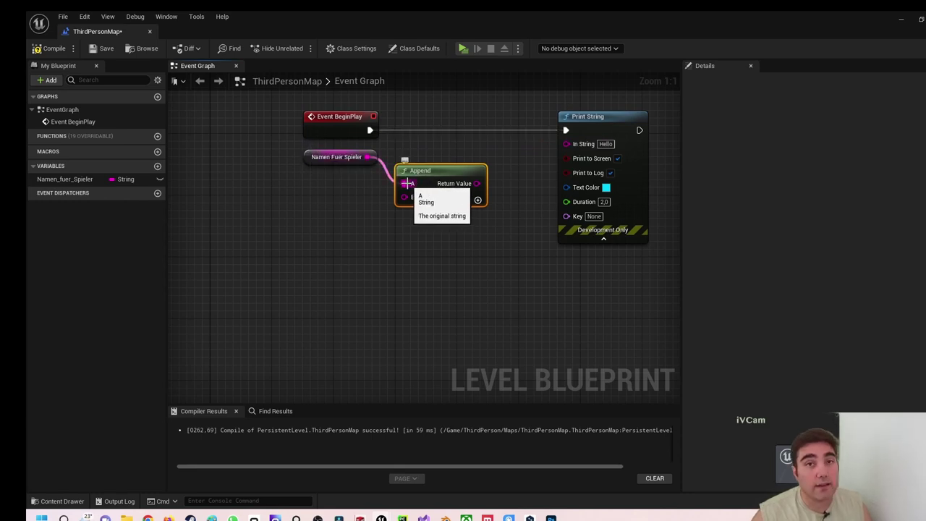
left_click(319, 155)
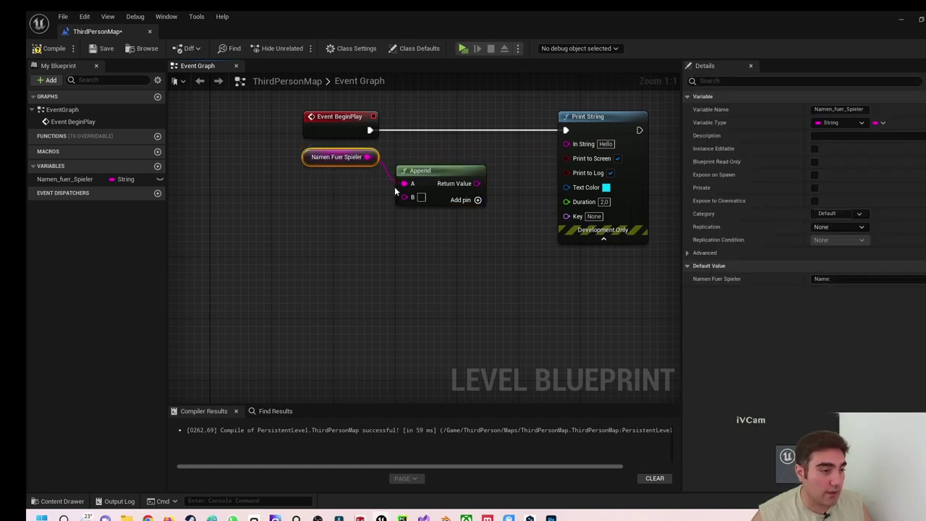
left_click_drag(404, 197, 357, 228)
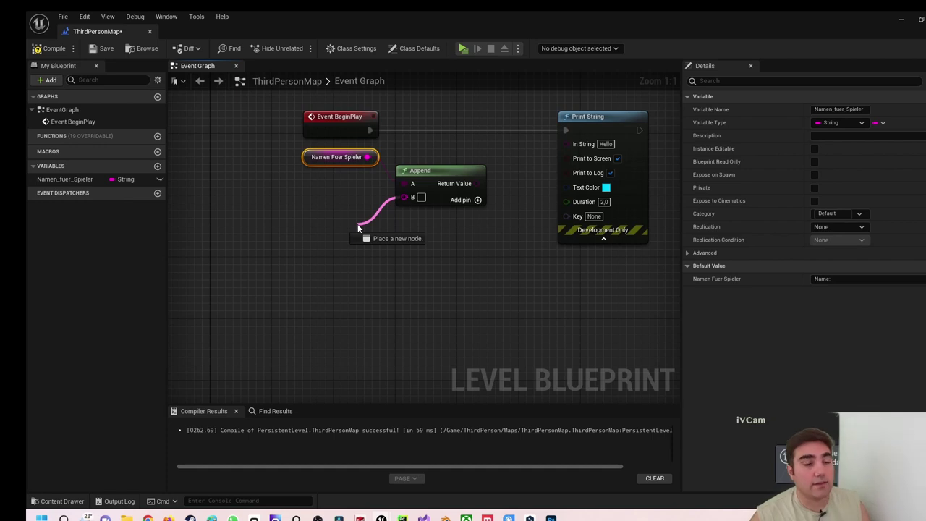
left_click_drag(358, 228, 357, 228)
Promote Append's B input to a new String variable B, then delete its getter node
left_click(318, 210)
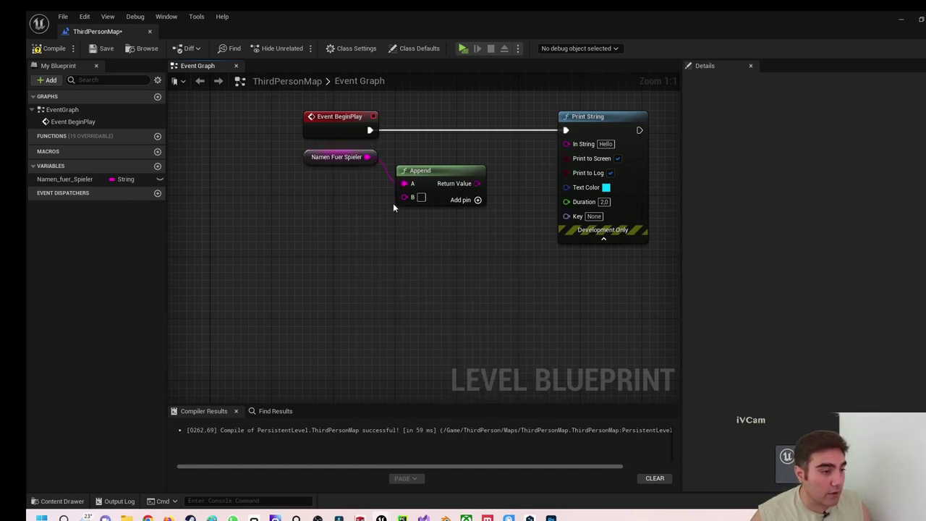
right_click(404, 197)
left_click(429, 218)
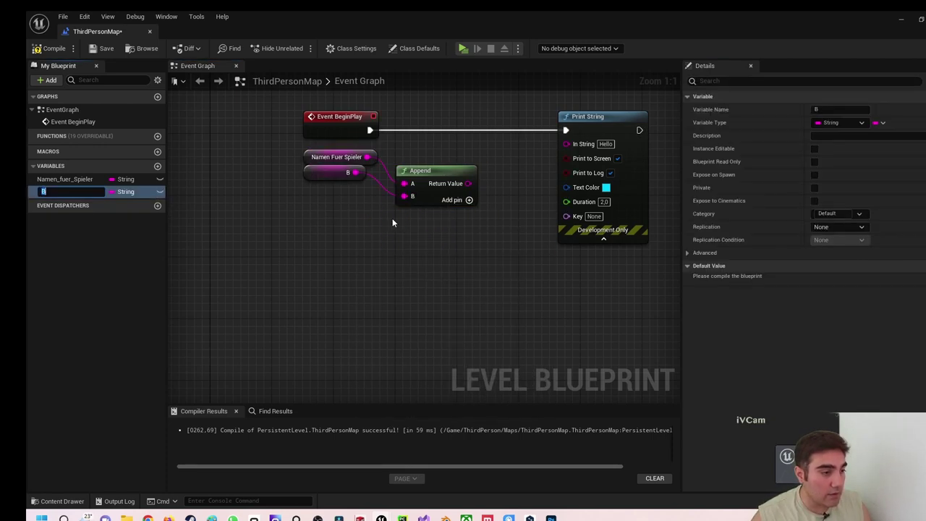
left_click_drag(357, 198, 307, 200)
left_click(73, 192)
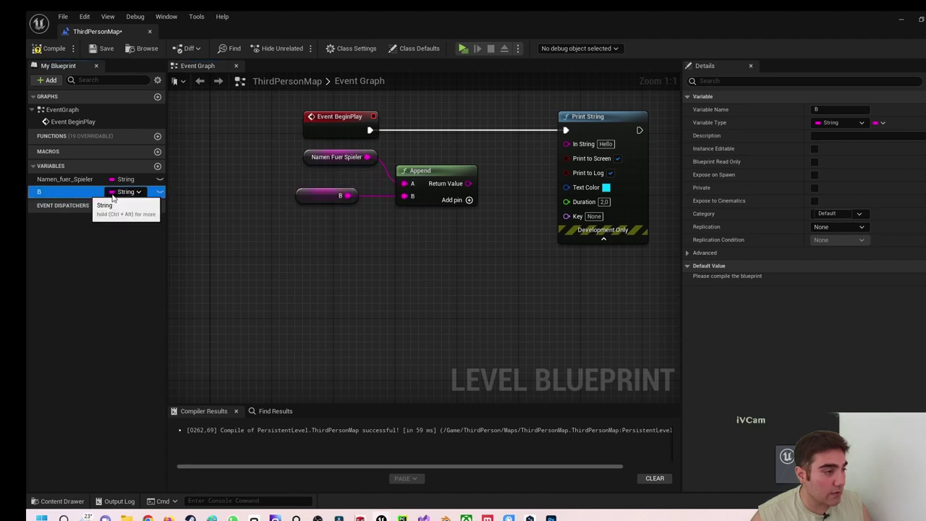
left_click(317, 196)
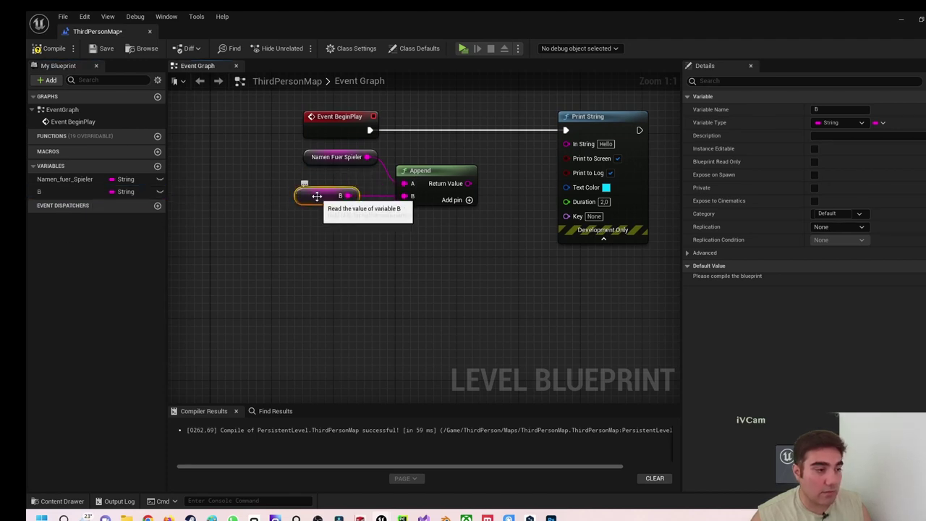
key("Delete")
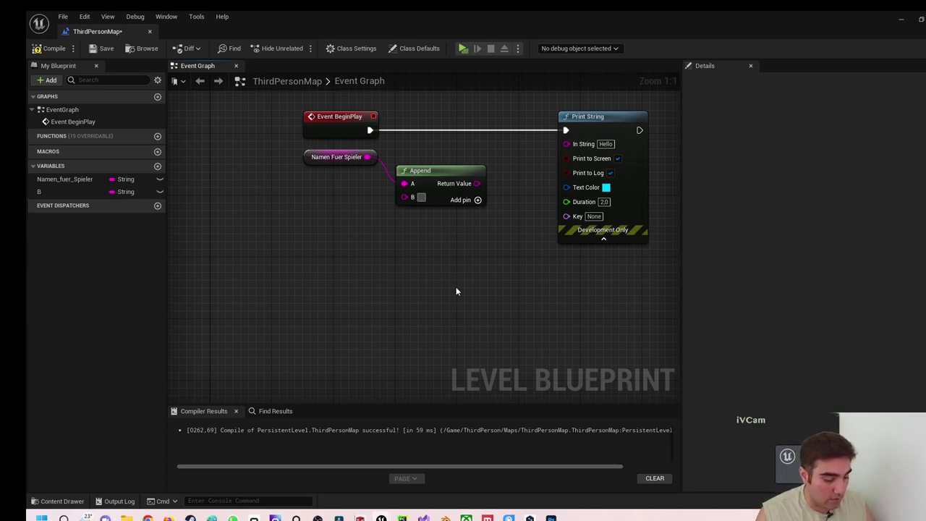
Enter the player's full name as Append's B value and wire its result into Print String's In String
type("Max Fi")
type("it")
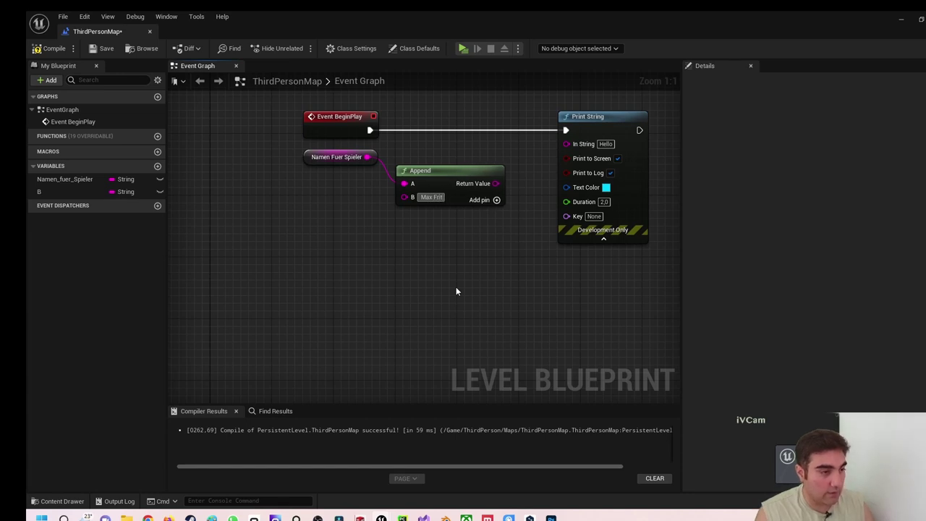
type("z")
key("Return")
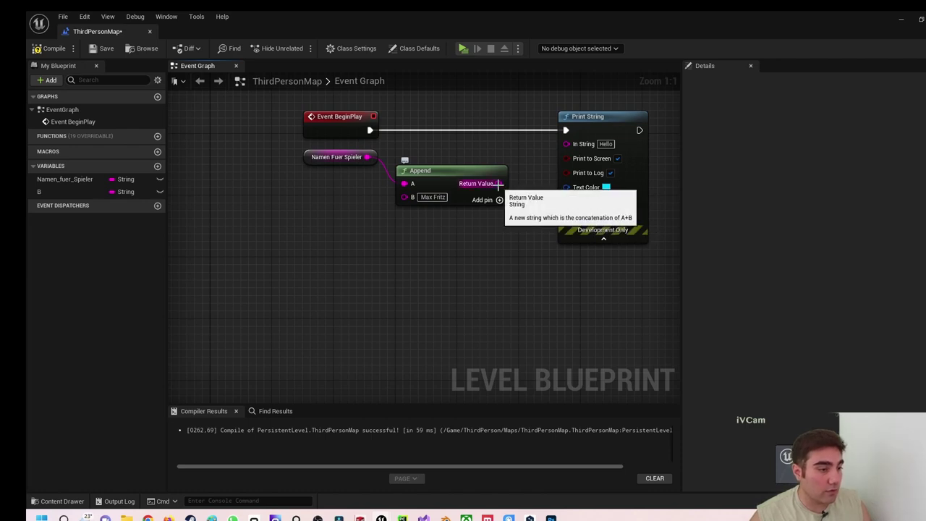
left_click_drag(501, 184, 566, 144)
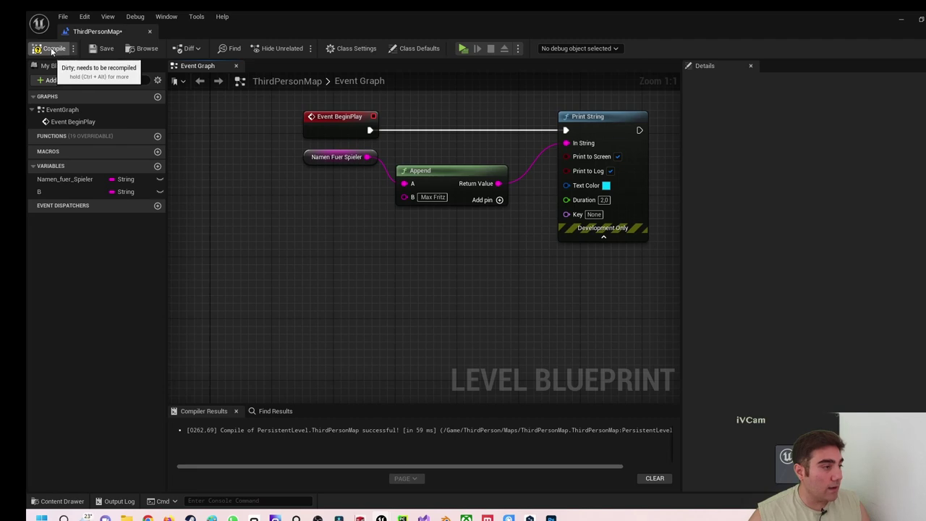
Compile the level blueprint
left_click(73, 49)
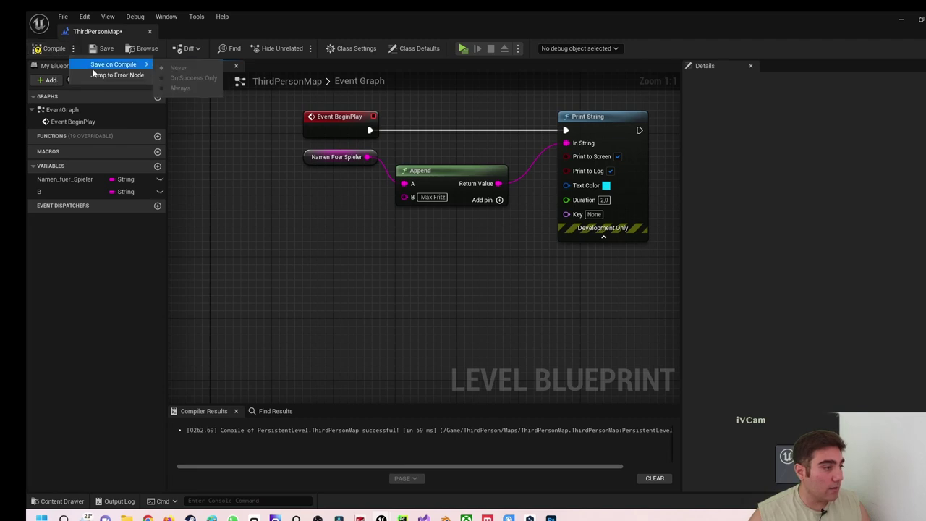
left_click(45, 53)
left_click(45, 52)
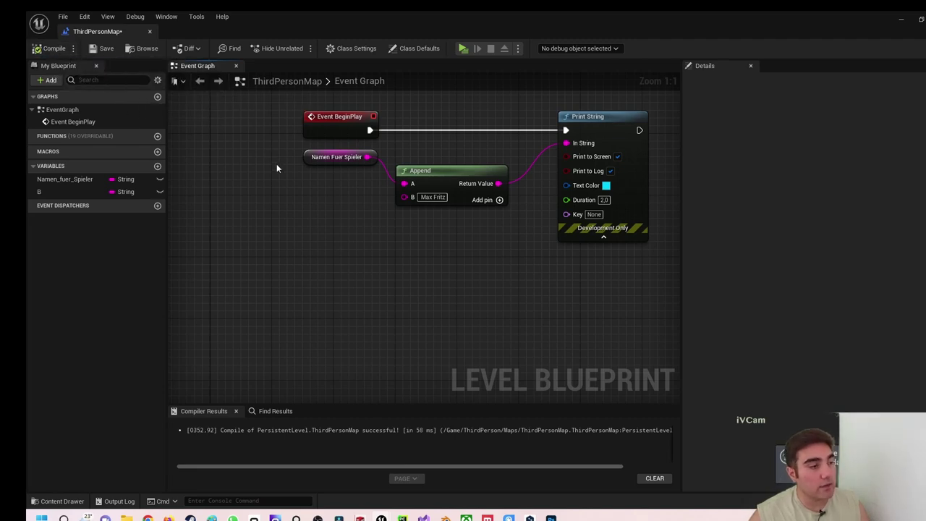
Test-play the level once, then set Print String's Duration to 4,0
left_click(461, 47)
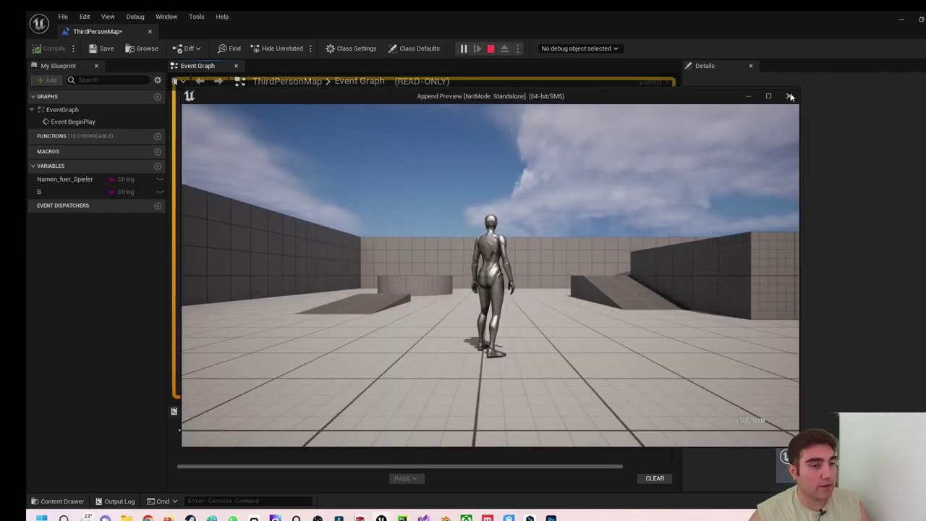
key("Escape")
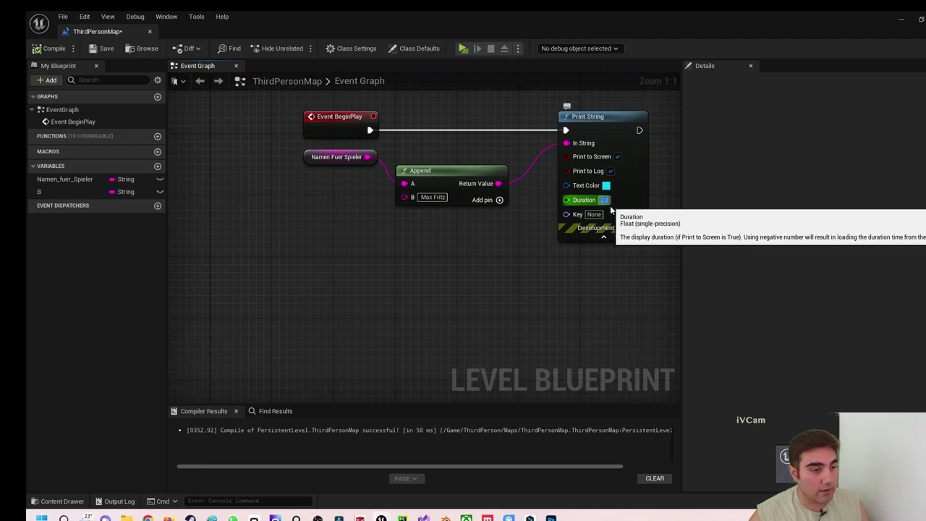
left_click(604, 200)
type("4")
key("Return")
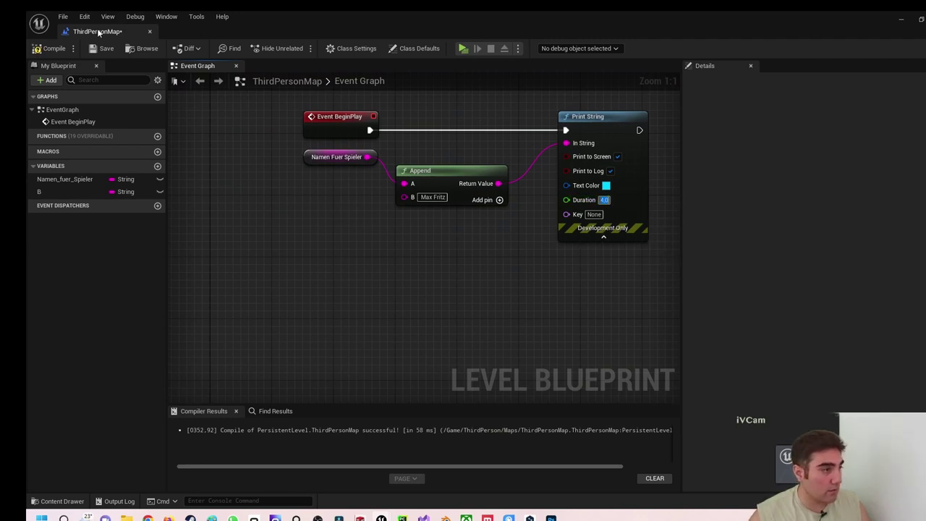
Play the level again, walking forward briefly, to check the printed name message
left_click(463, 48)
left_click(368, 131)
key("w")
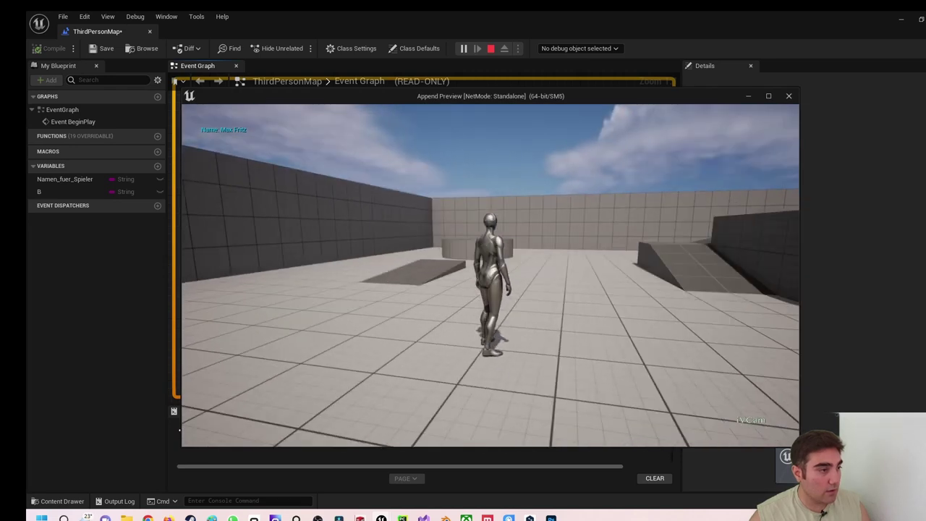
key("Escape")
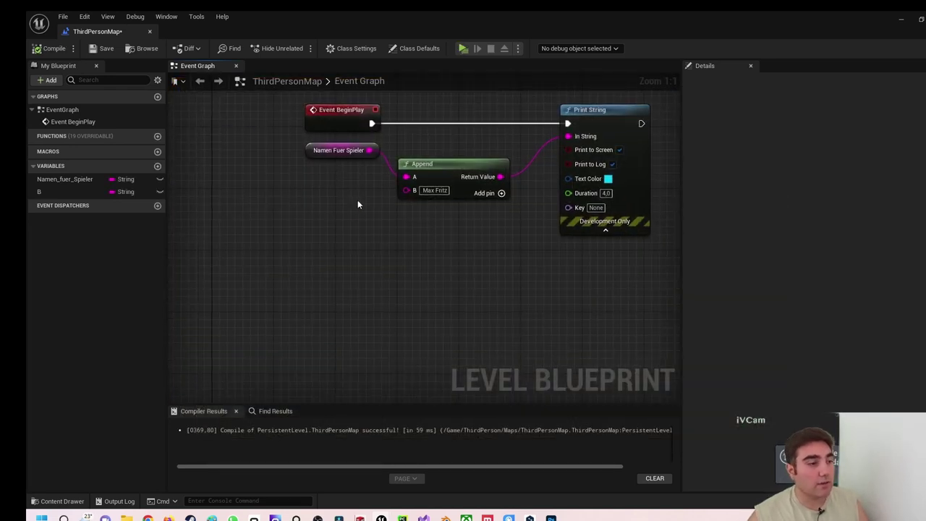
right_click(297, 279)
right_click(306, 235)
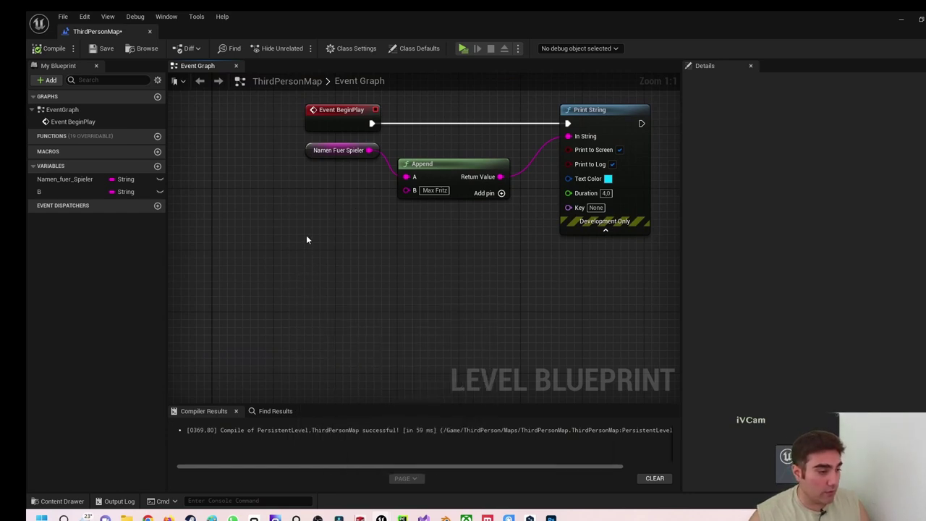
right_click(306, 236)
scroll(322, 318, "down", 3)
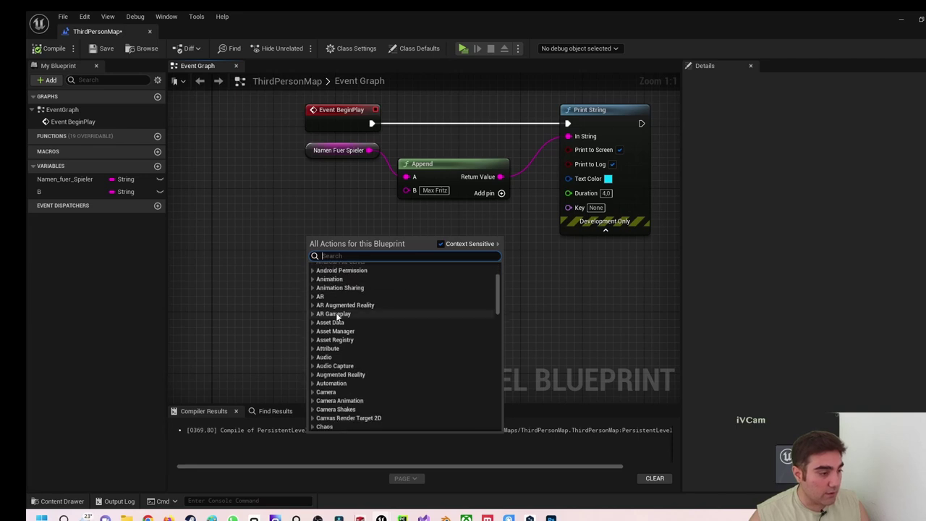
scroll(329, 318, "down", 3)
scroll(337, 319, "down", 4)
scroll(338, 319, "down", 3)
scroll(338, 316, "down", 3)
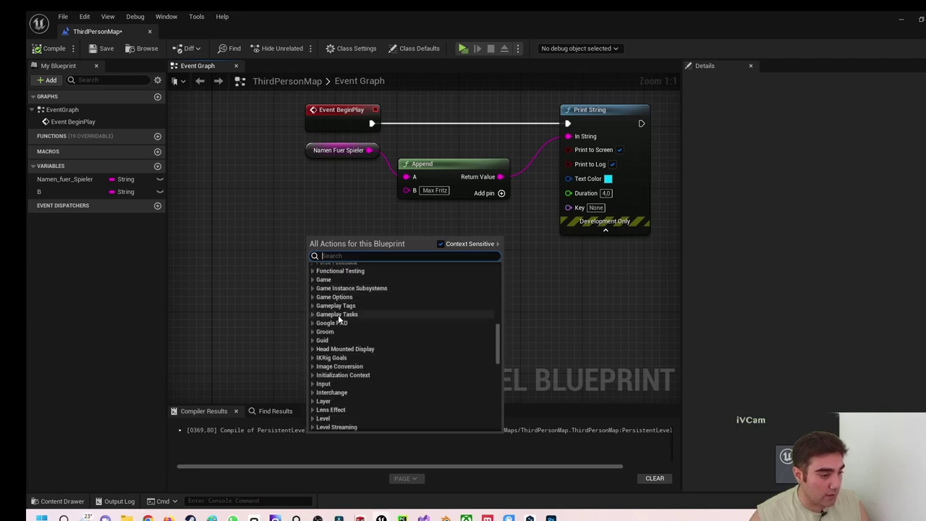
scroll(338, 316, "down", 3)
scroll(338, 316, "down", 3)
scroll(338, 315, "down", 3)
scroll(338, 315, "down", 3)
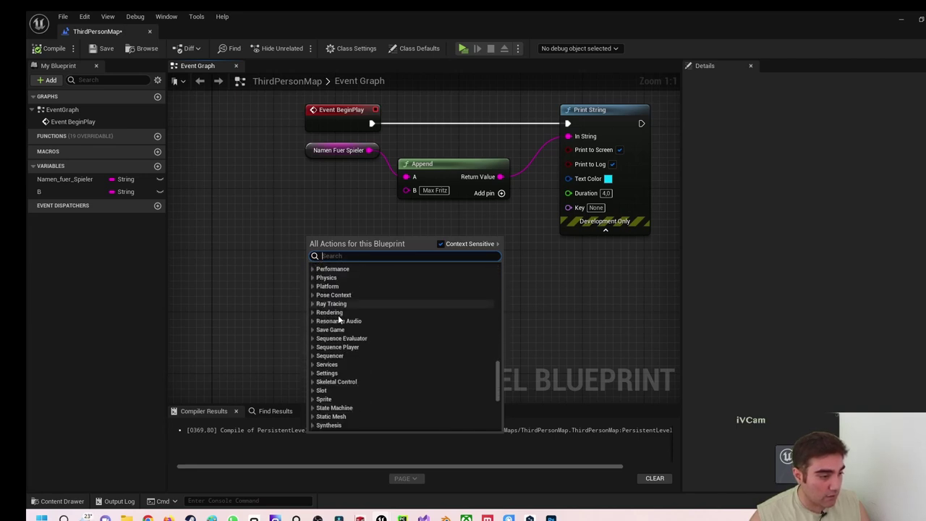
scroll(338, 316, "down", 3)
scroll(337, 316, "down", 2)
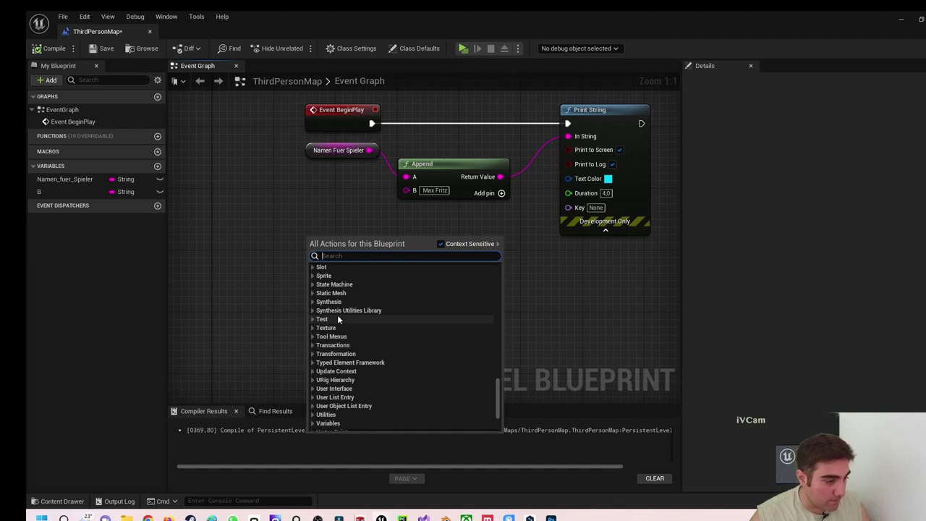
scroll(337, 315, "down", 2)
left_click(313, 384)
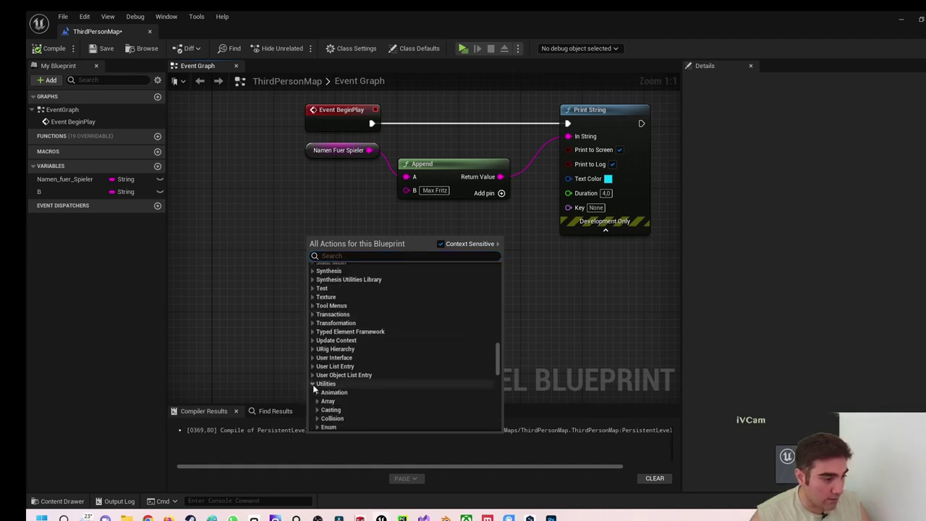
scroll(357, 372, "down", 2)
scroll(353, 366, "down", 3)
scroll(348, 360, "down", 1)
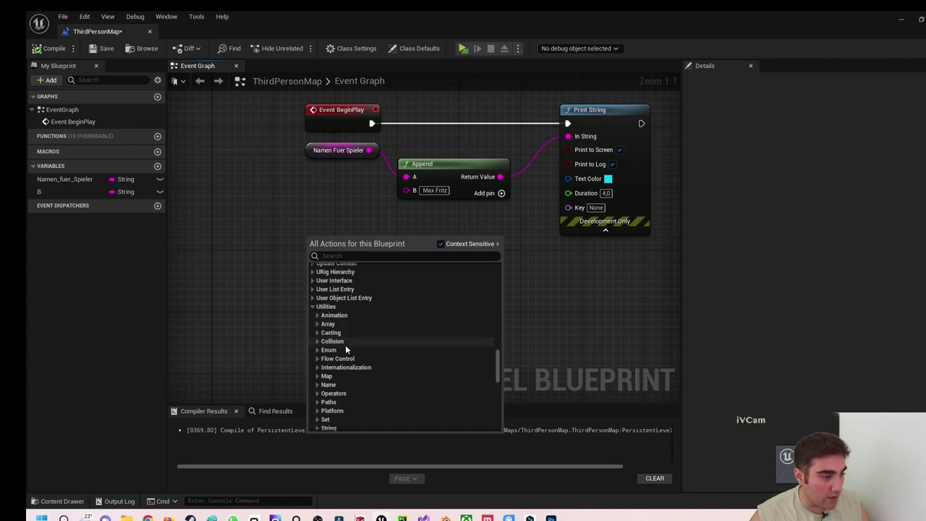
scroll(351, 356, "down", 2)
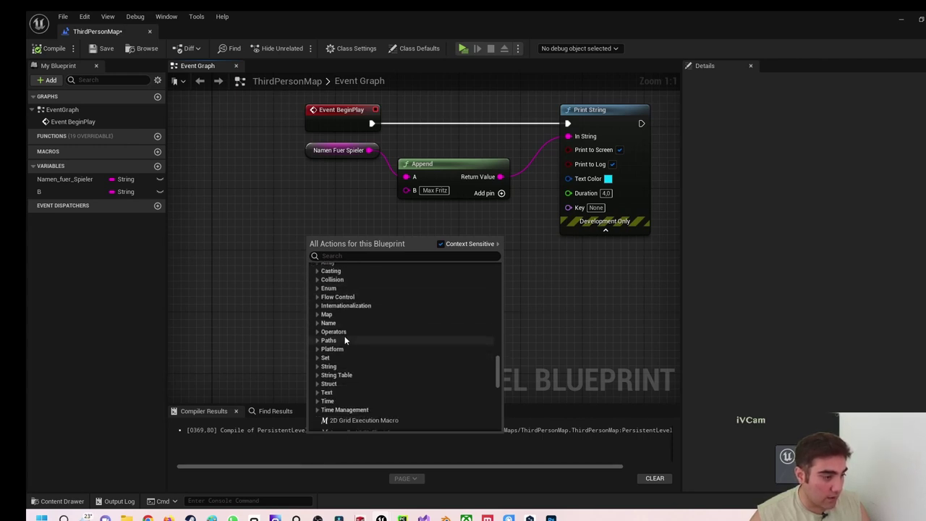
scroll(344, 336, "down", 1)
scroll(343, 337, "down", 1)
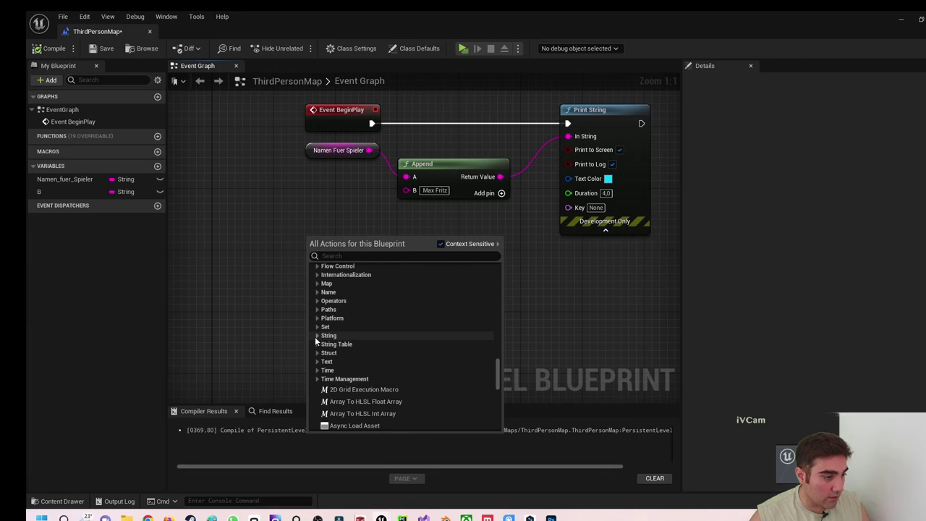
left_click(316, 337)
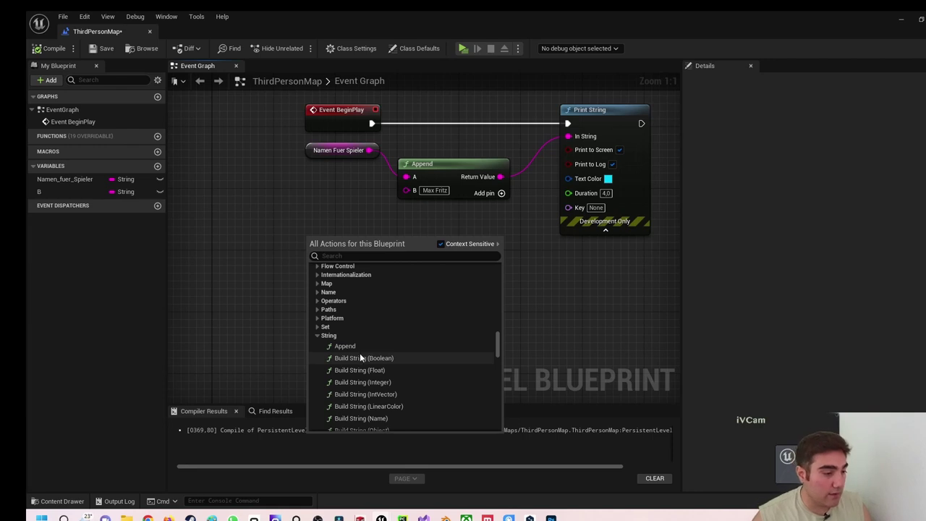
scroll(360, 353, "down", 1)
scroll(360, 352, "down", 2)
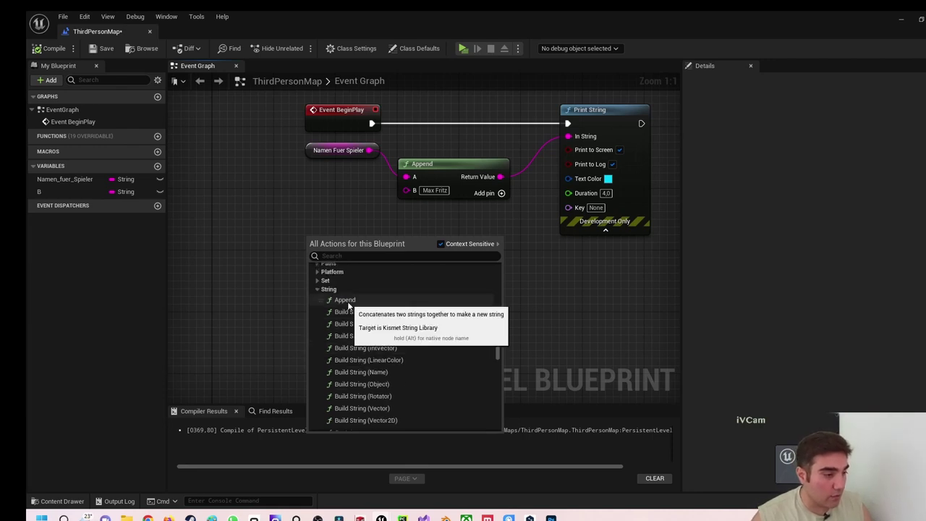
scroll(367, 376, "down", 2)
scroll(368, 376, "down", 2)
scroll(370, 379, "down", 2)
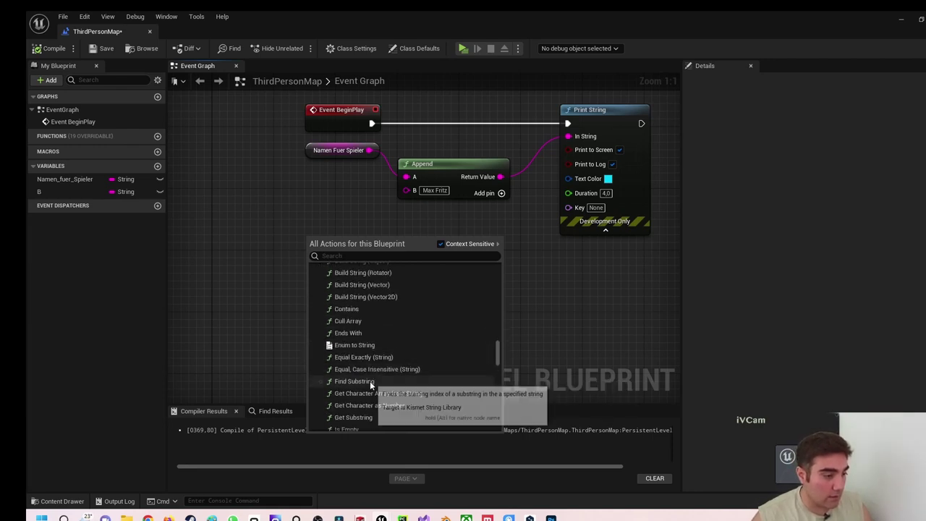
scroll(370, 380, "down", 1)
scroll(369, 381, "down", 2)
left_click(257, 262)
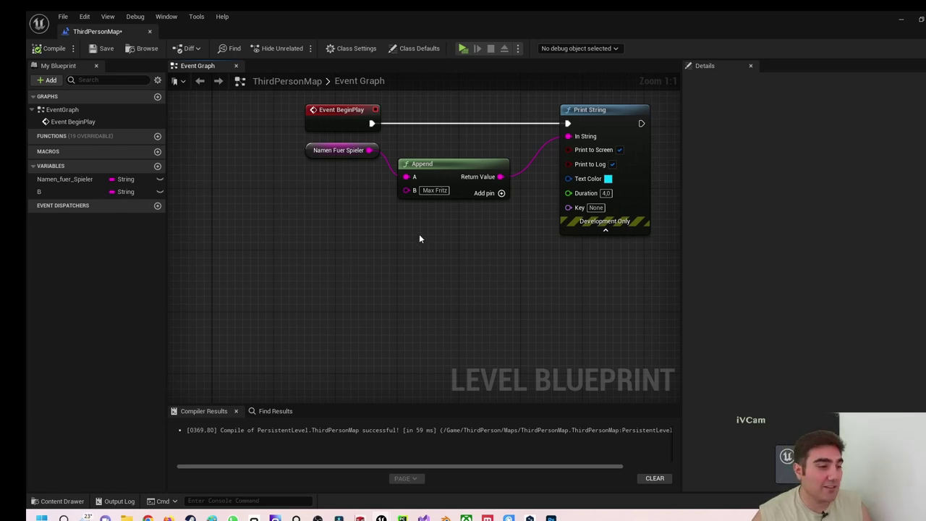
Nudge the Append node slightly upward and save the ThirdPersonMap
left_click_drag(442, 173, 442, 150)
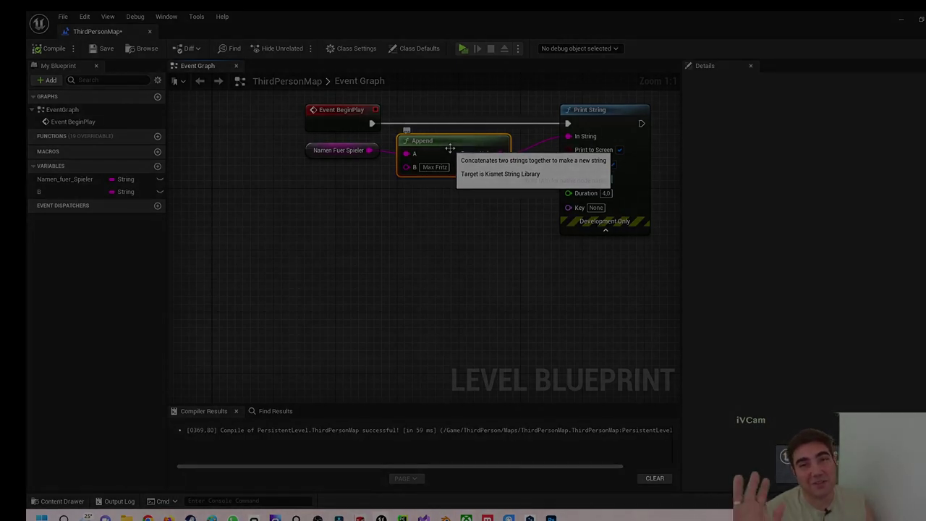
left_click(309, 230)
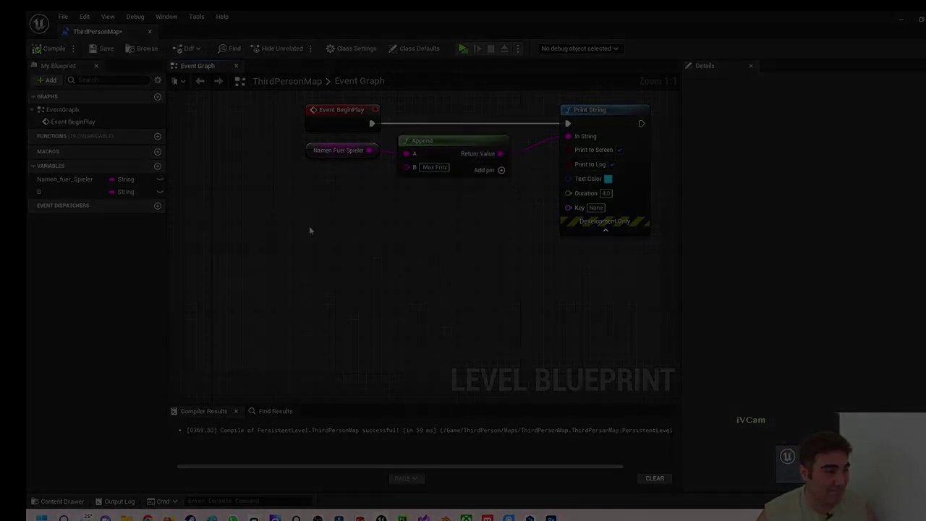
key("ctrl+s")
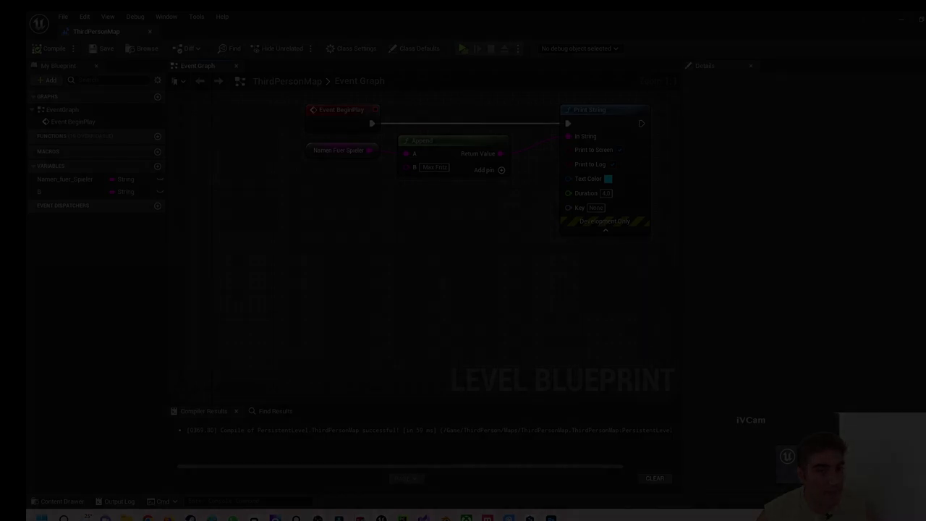